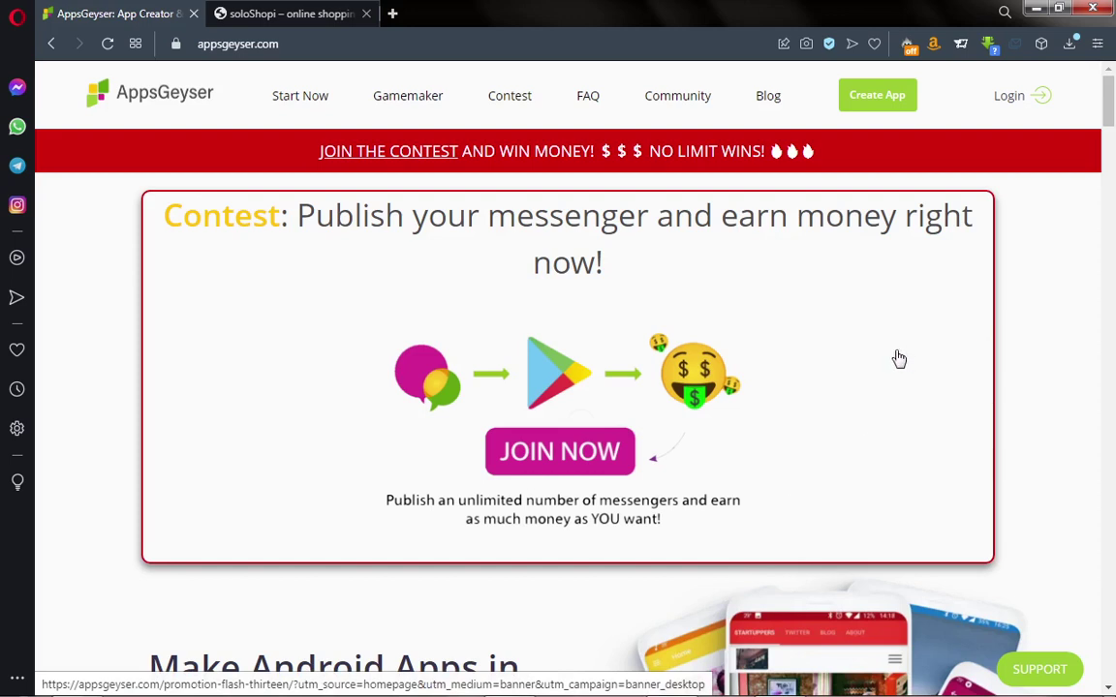
# Look over the soloShopi store's home page down to its footer, then return to the AppsGeyser site
pyautogui.click(293, 15)
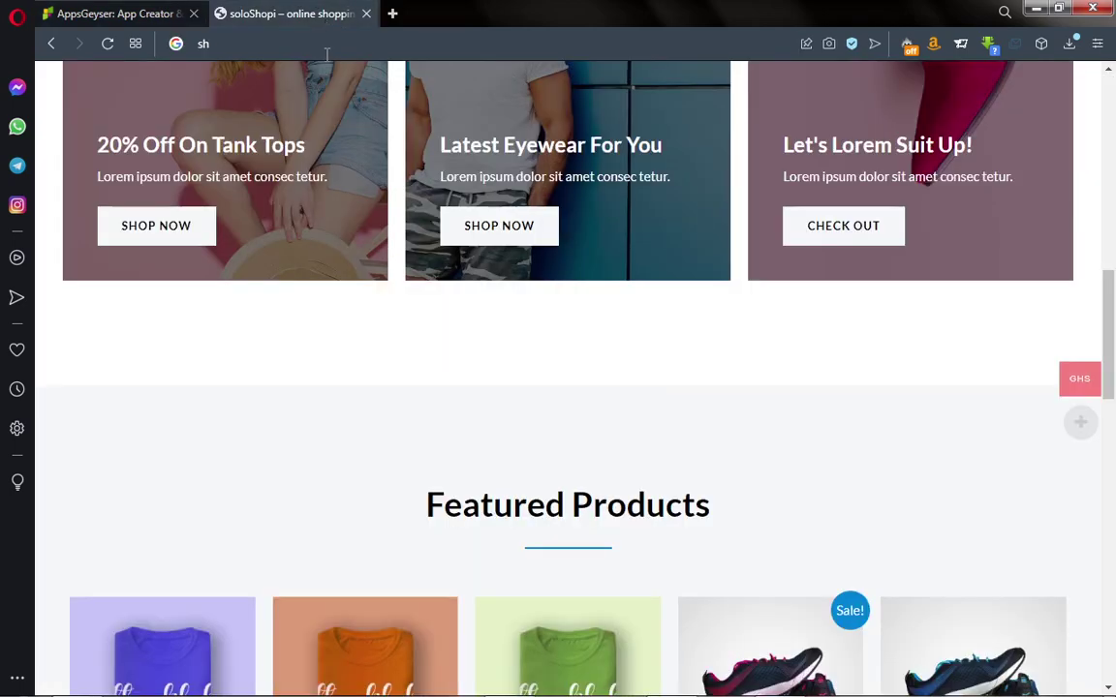
pyautogui.scroll(10, 433, 242)
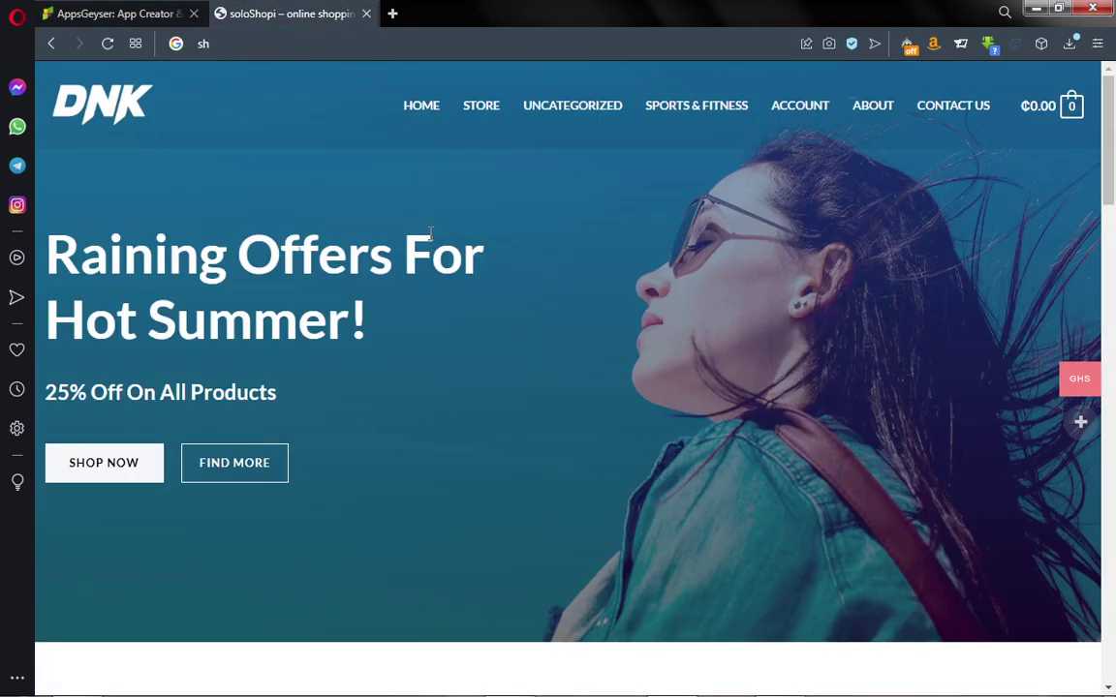
pyautogui.scroll(-15, 431, 233)
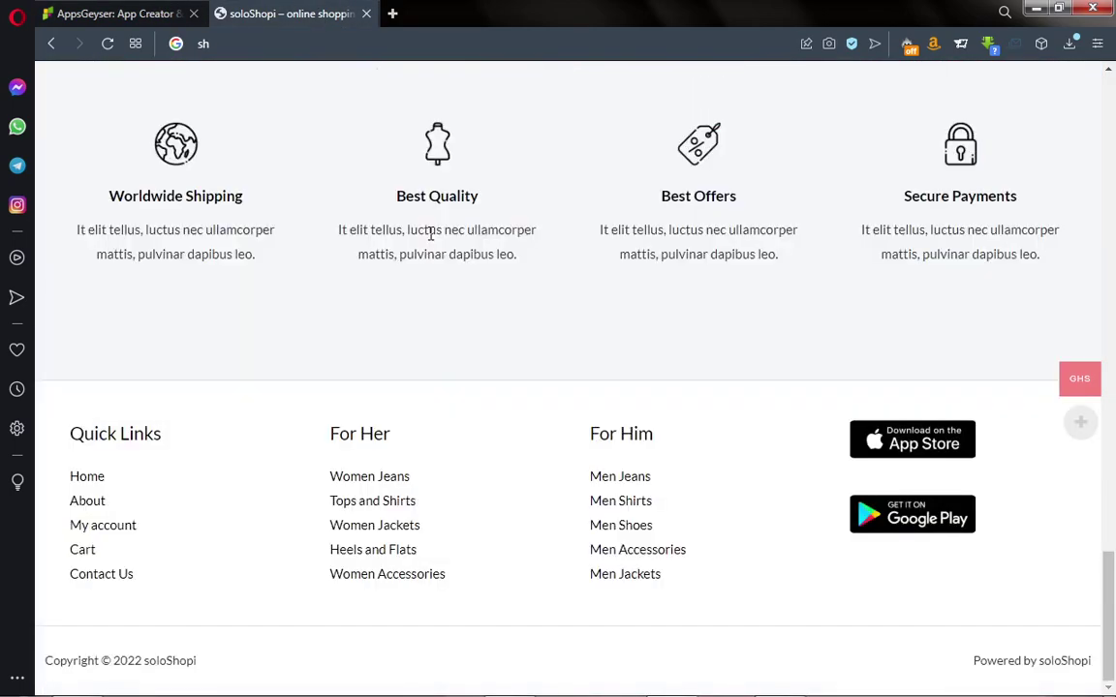
pyautogui.scroll(12, 431, 233)
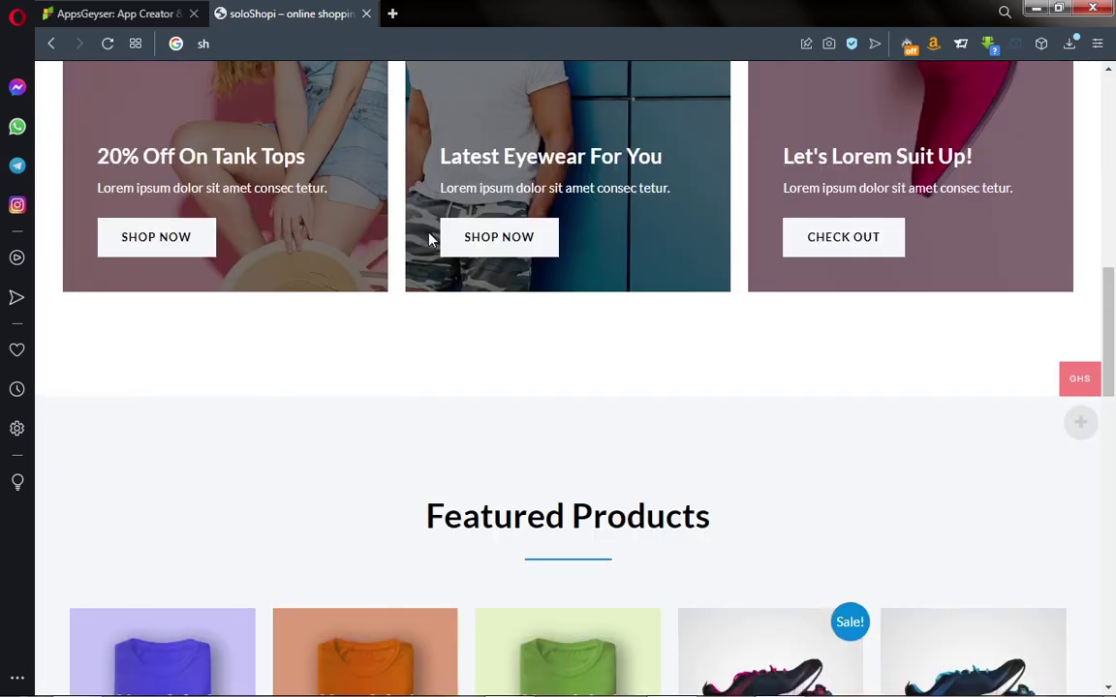
pyautogui.scroll(-3, 429, 239)
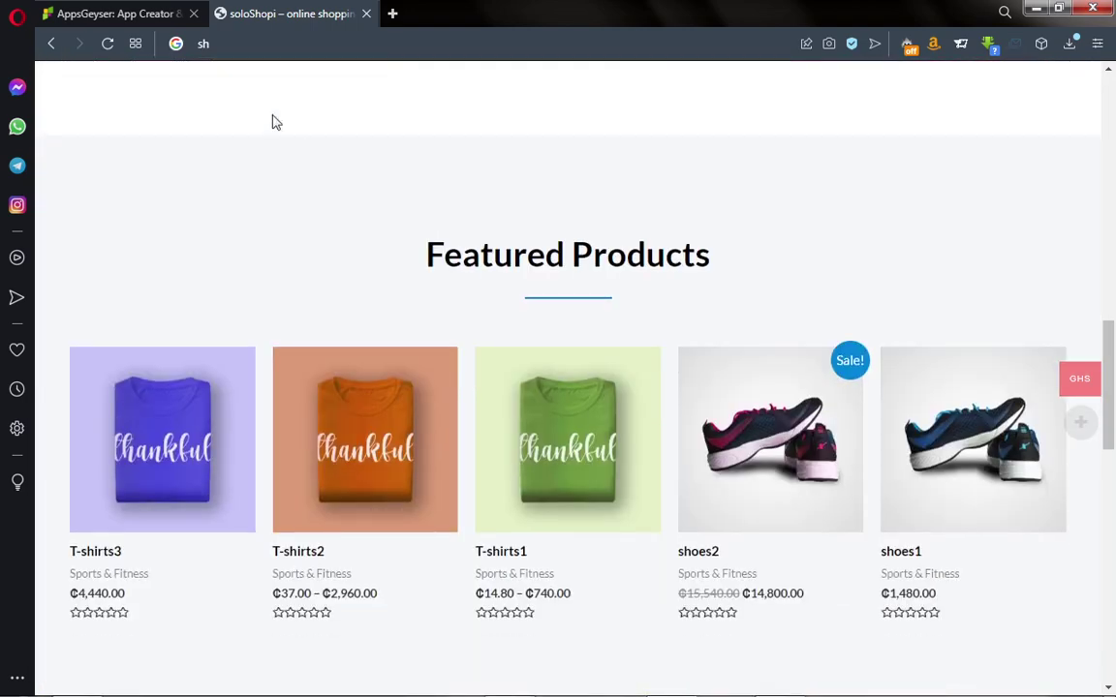
pyautogui.click(149, 13)
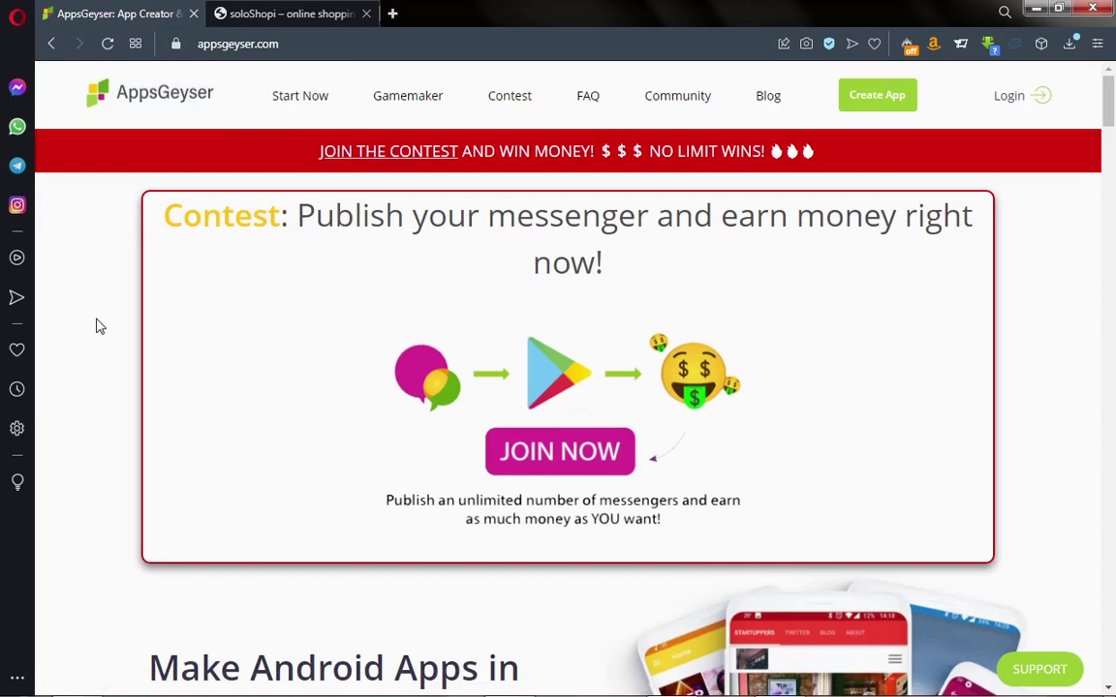
# Sign in to AppsGeyser with the Google account and start creating a new app
pyautogui.click(1013, 101)
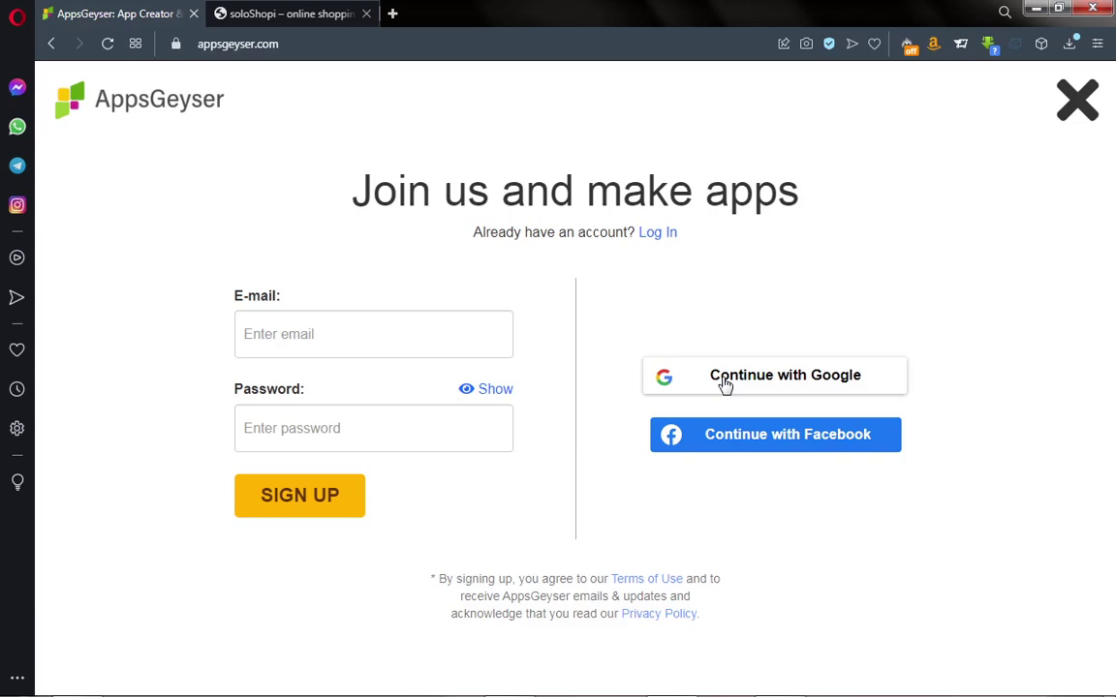
pyautogui.click(725, 378)
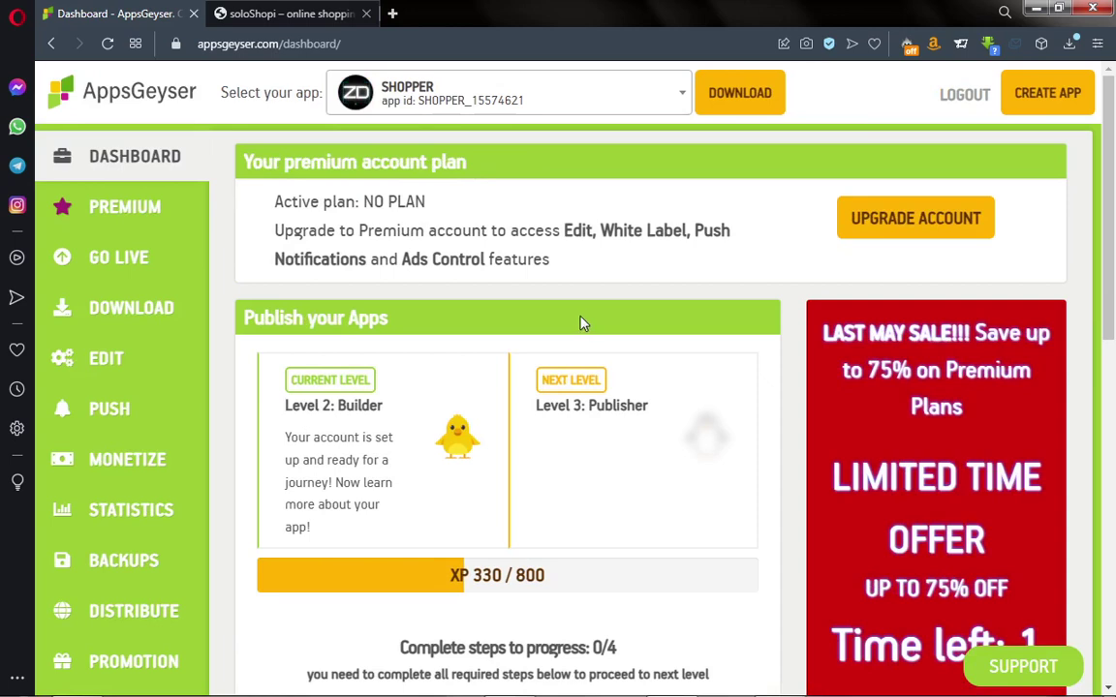
pyautogui.click(1060, 100)
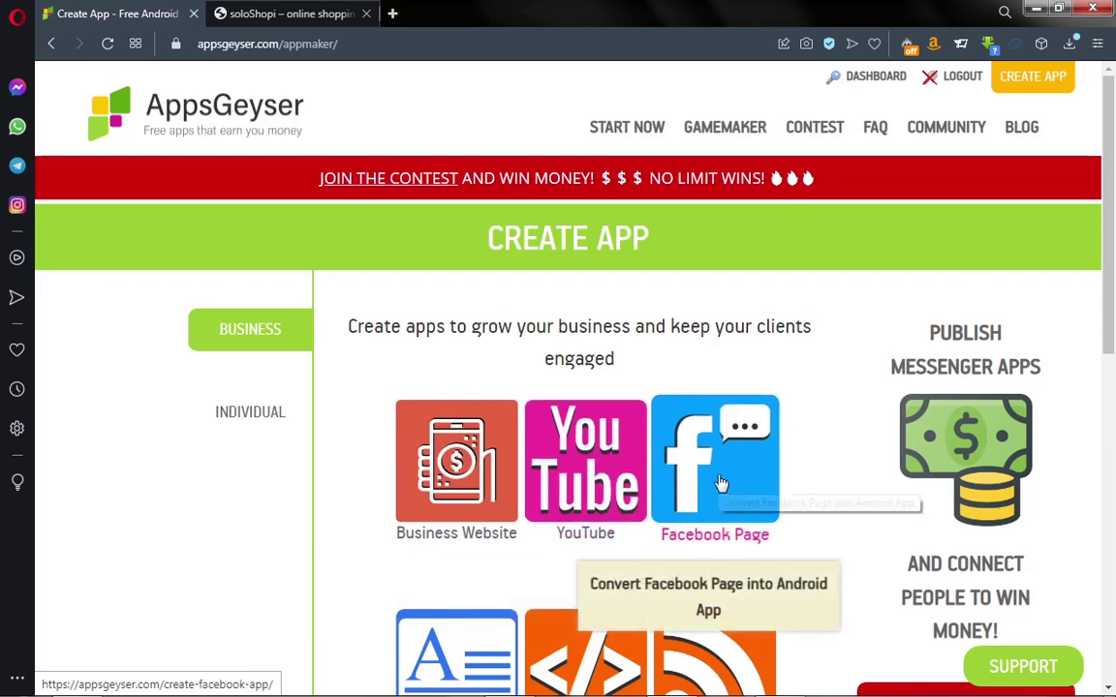
# Choose the Website template from the individual app types
pyautogui.scroll(-3, 722, 485)
pyautogui.scroll(3, 722, 485)
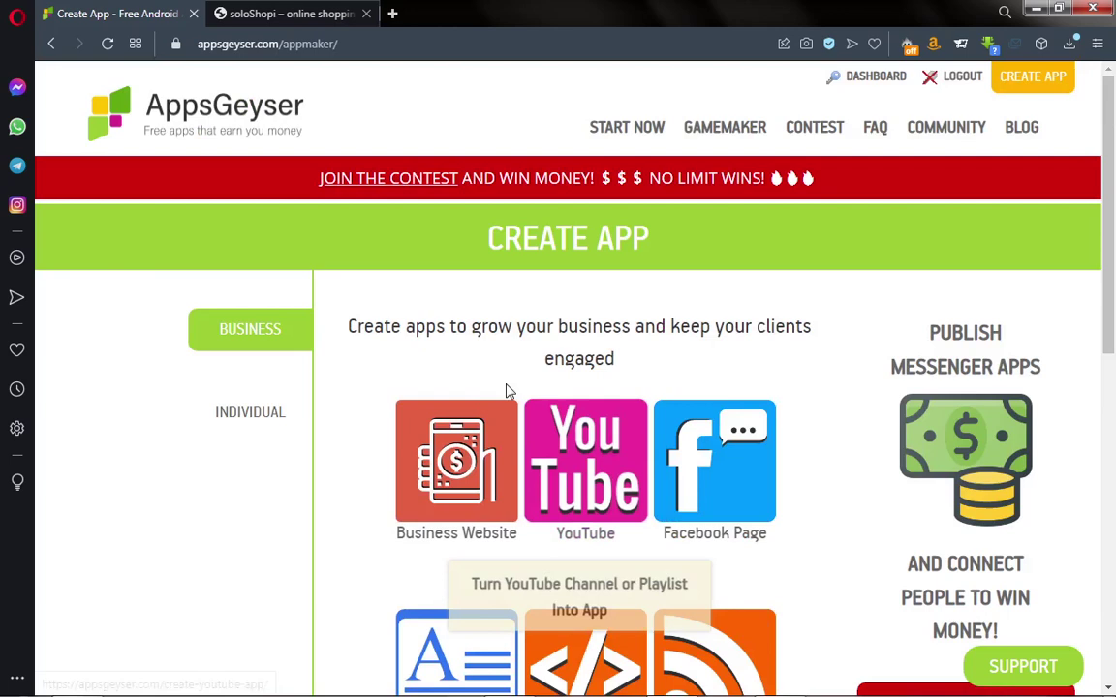
pyautogui.click(255, 418)
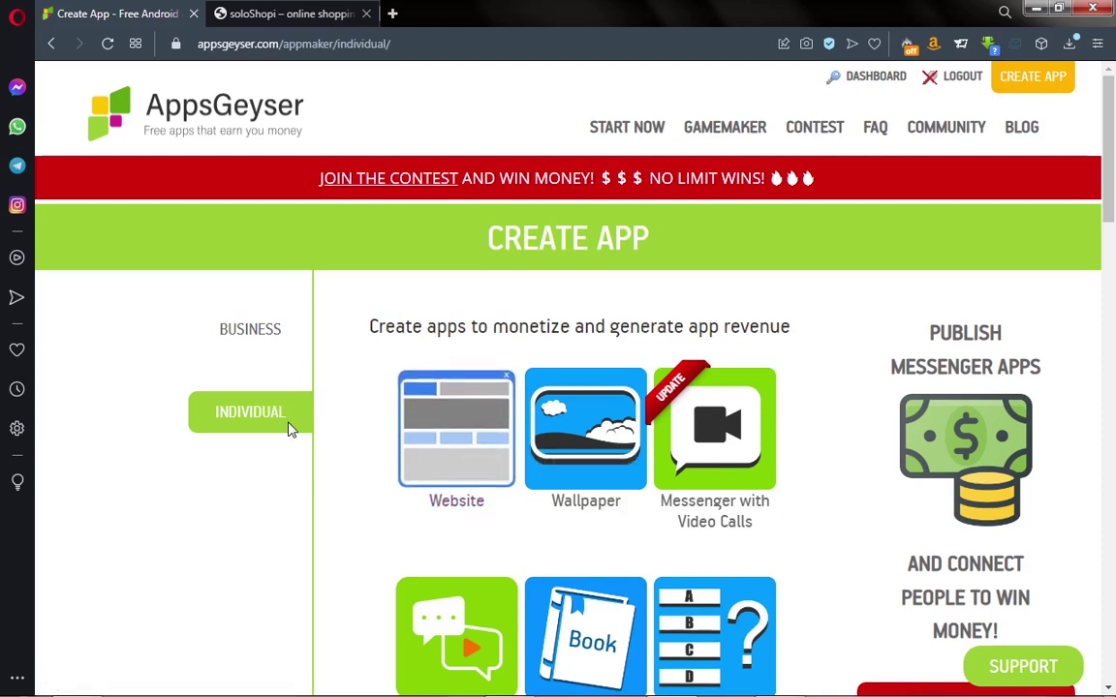
pyautogui.click(455, 441)
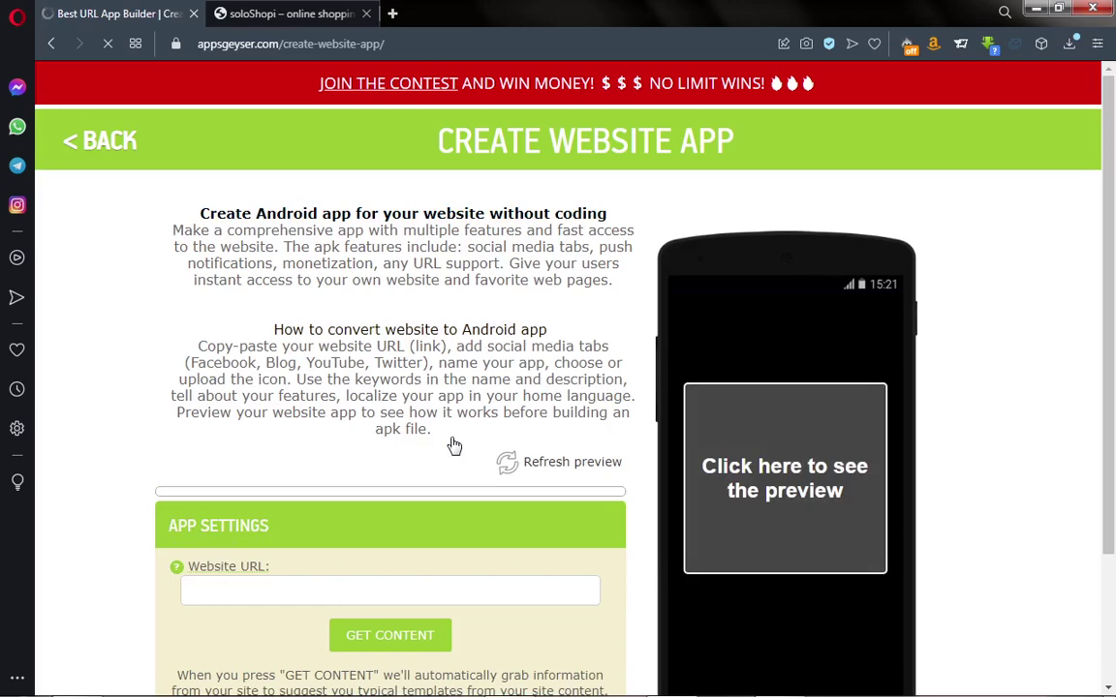
pyautogui.click(318, 16)
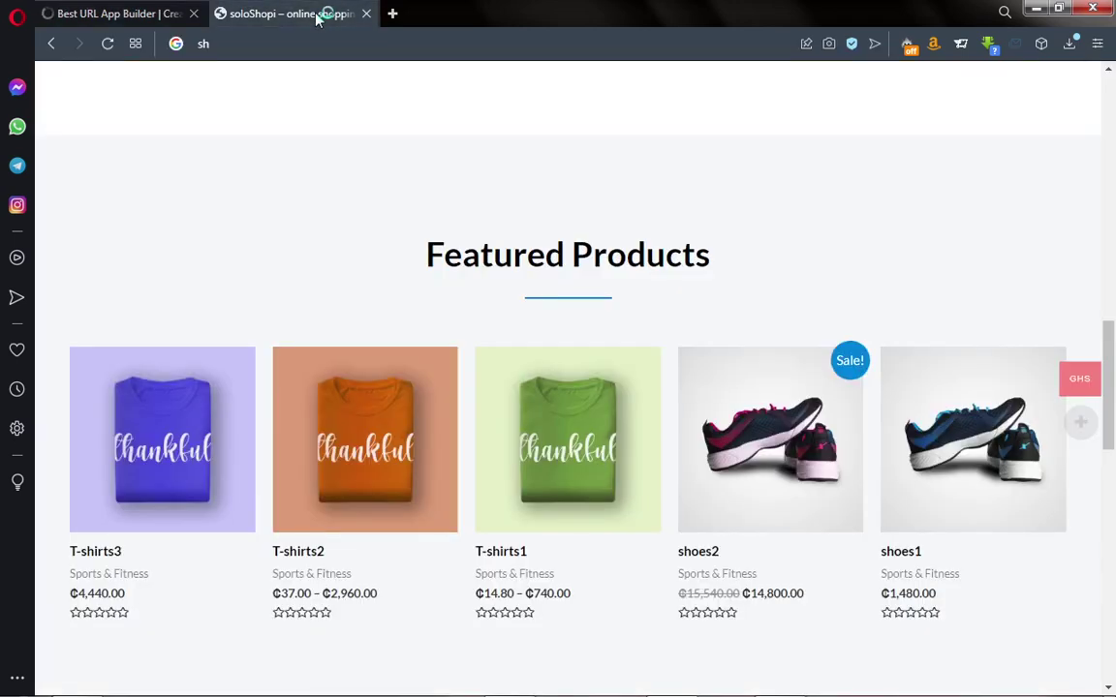
pyautogui.click(114, 18)
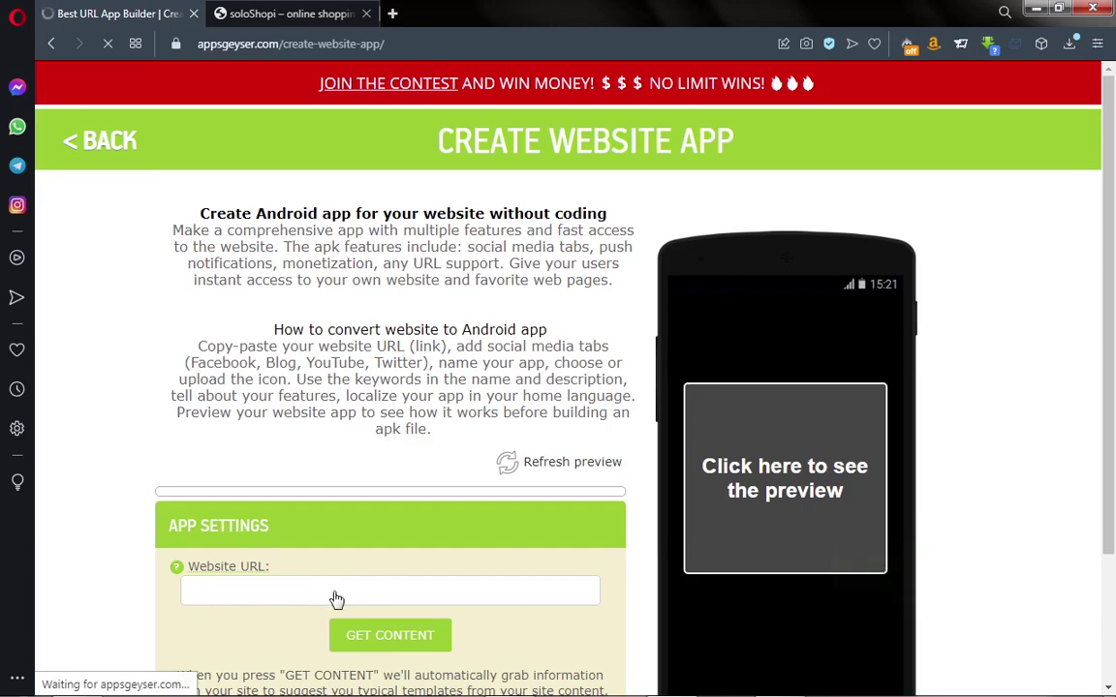
pyautogui.scroll(-2, 344, 595)
pyautogui.scroll(2, 351, 588)
pyautogui.scroll(-2, 353, 588)
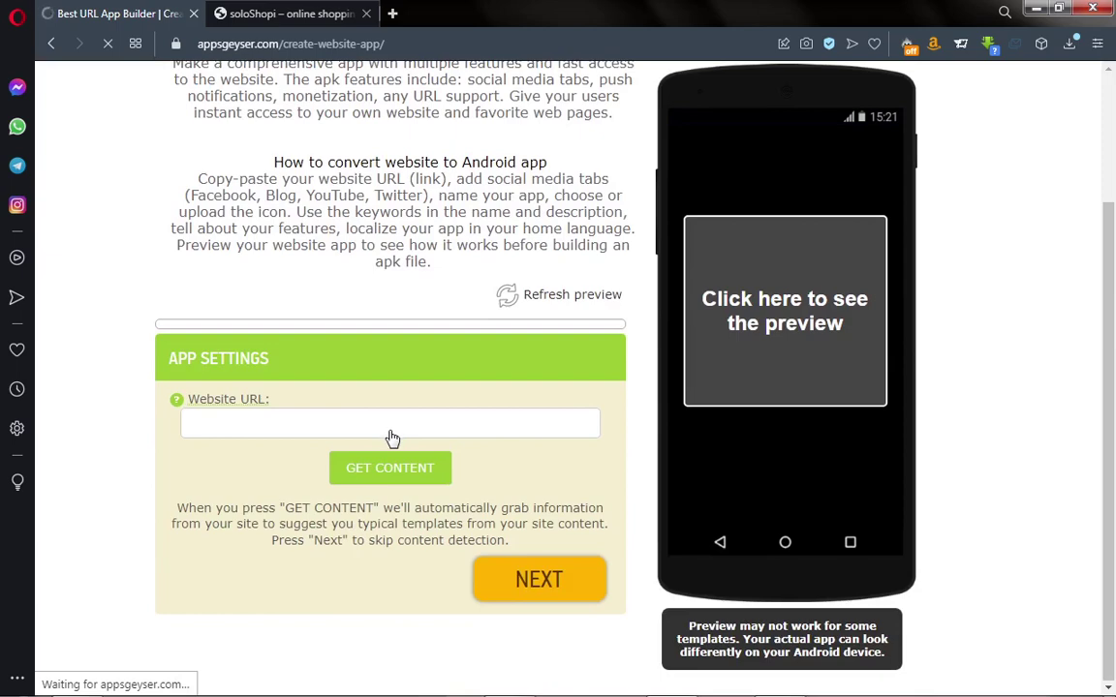
pyautogui.click(224, 594)
pyautogui.click(223, 594)
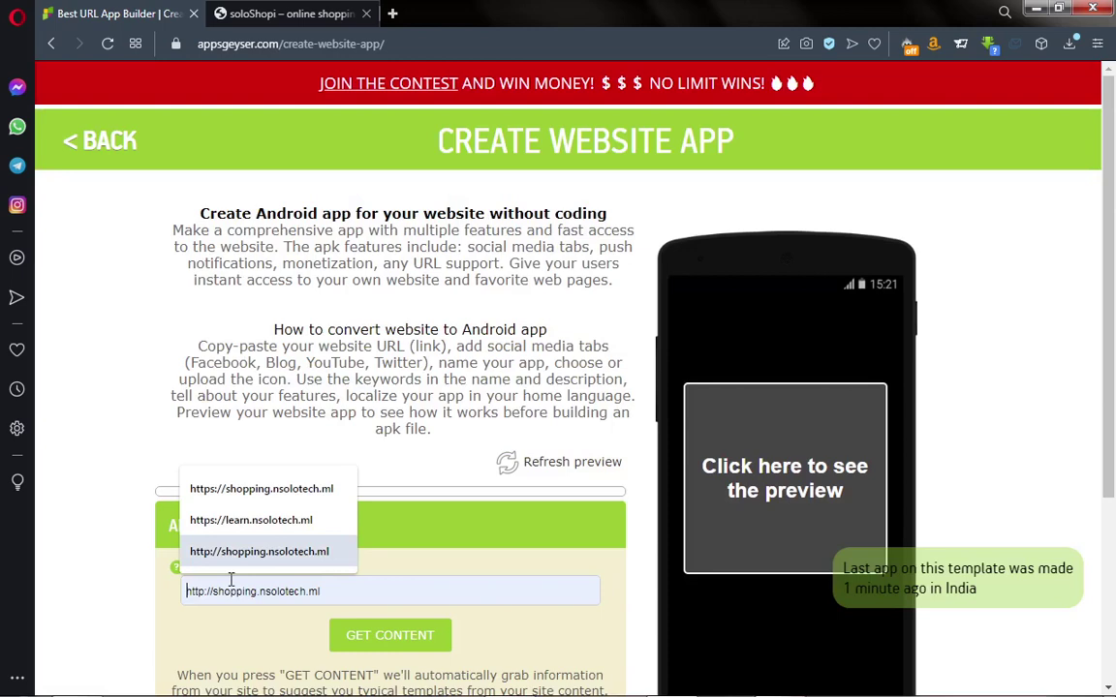
pyautogui.click(261, 491)
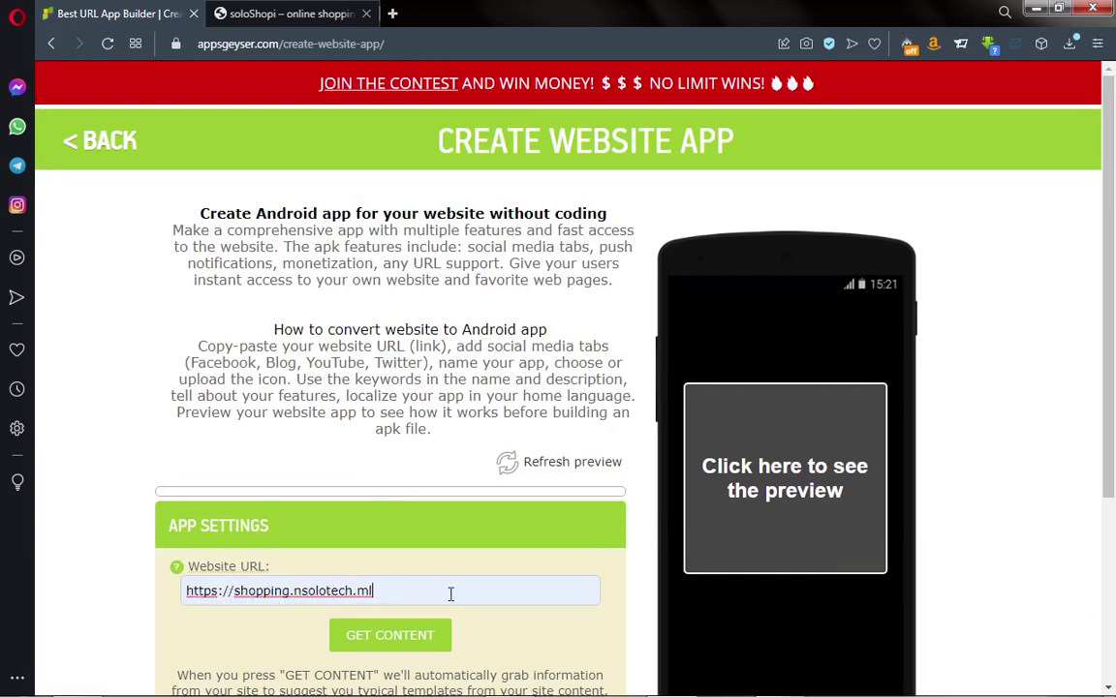
pyautogui.click(392, 643)
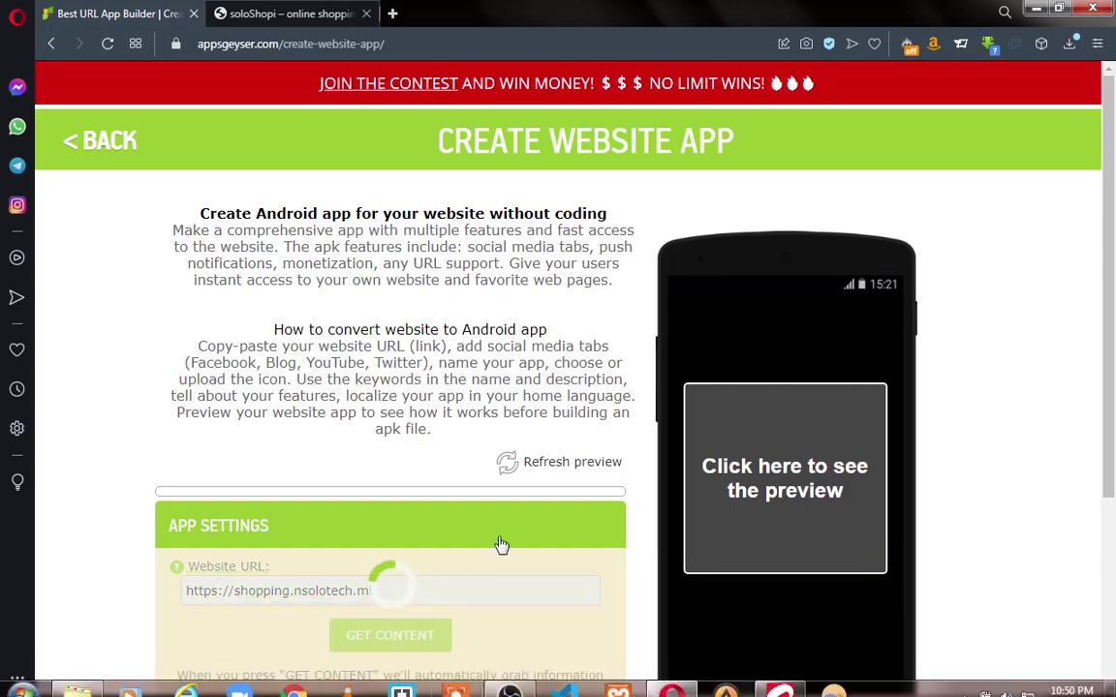
# Open the phone preview of the website app and look through the shop page down to its quick links
pyautogui.scroll(-2, 510, 532)
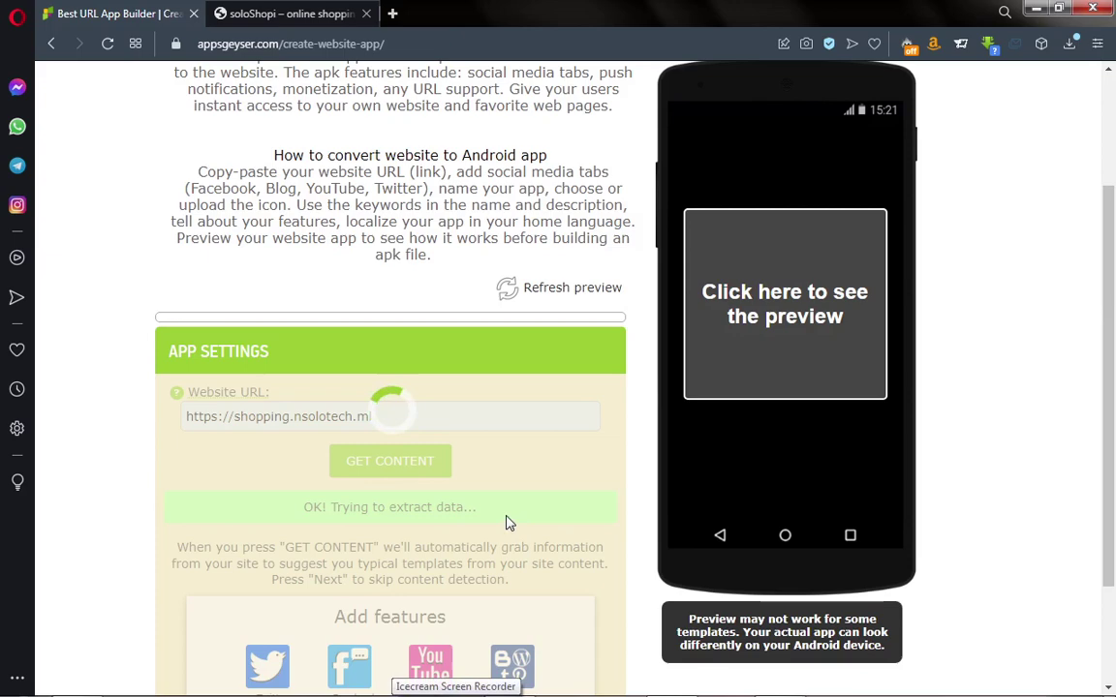
pyautogui.scroll(-2, 508, 523)
pyautogui.scroll(2, 665, 319)
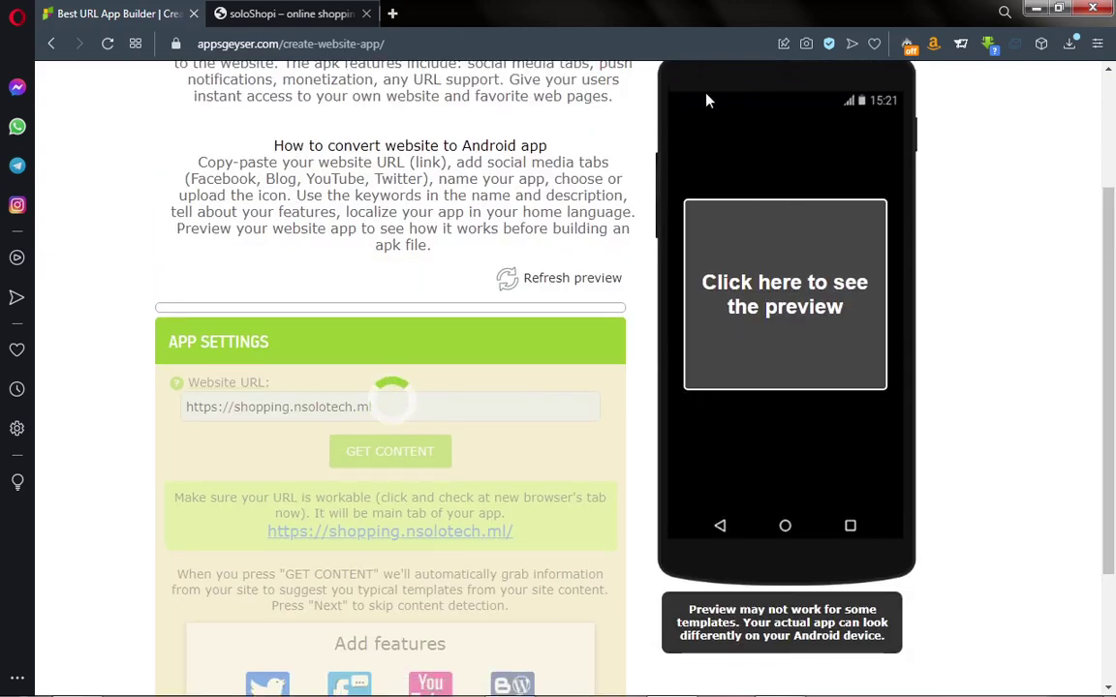
pyautogui.click(776, 301)
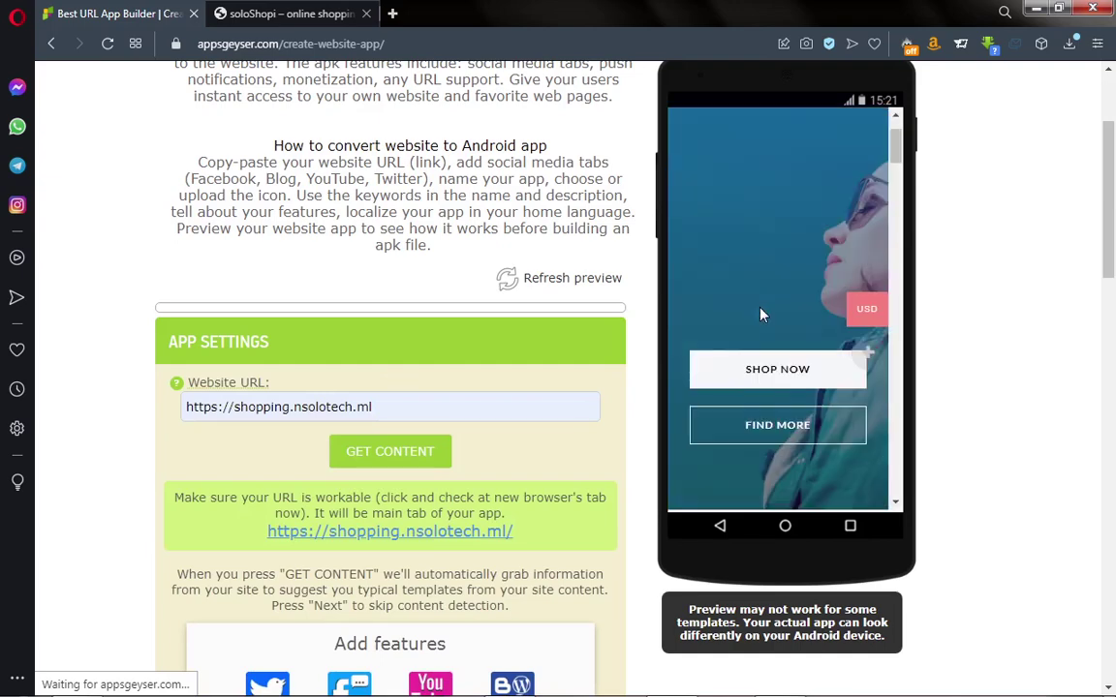
pyautogui.scroll(-1, 774, 318)
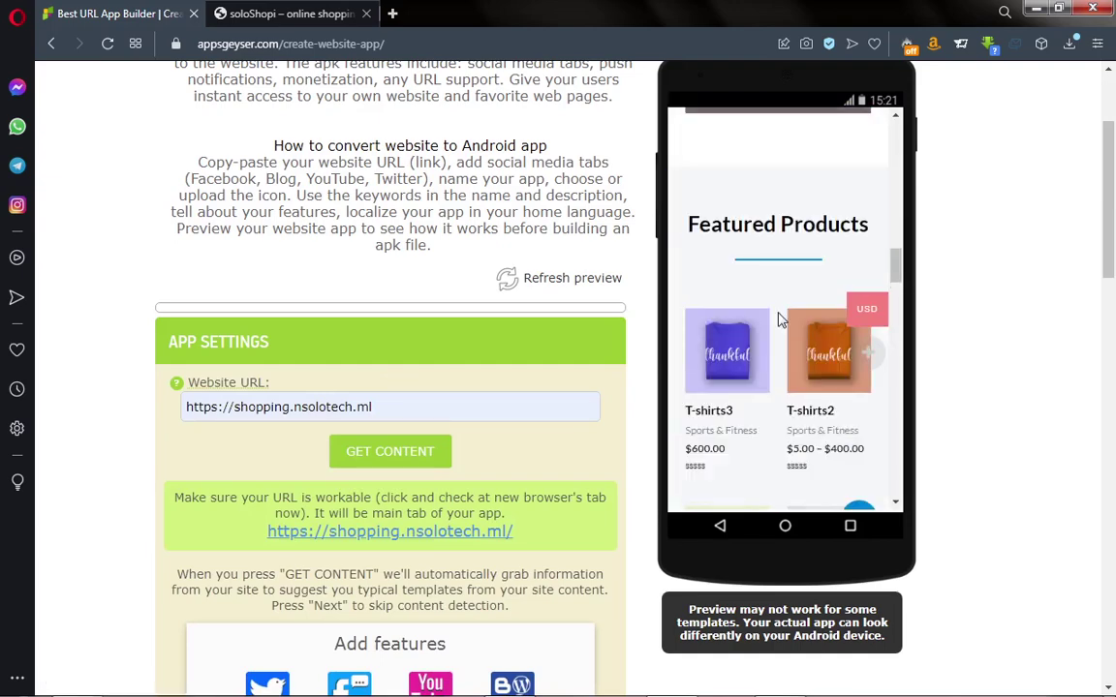
pyautogui.scroll(2, 758, 236)
pyautogui.scroll(3, 1016, 256)
pyautogui.scroll(-3, 1016, 257)
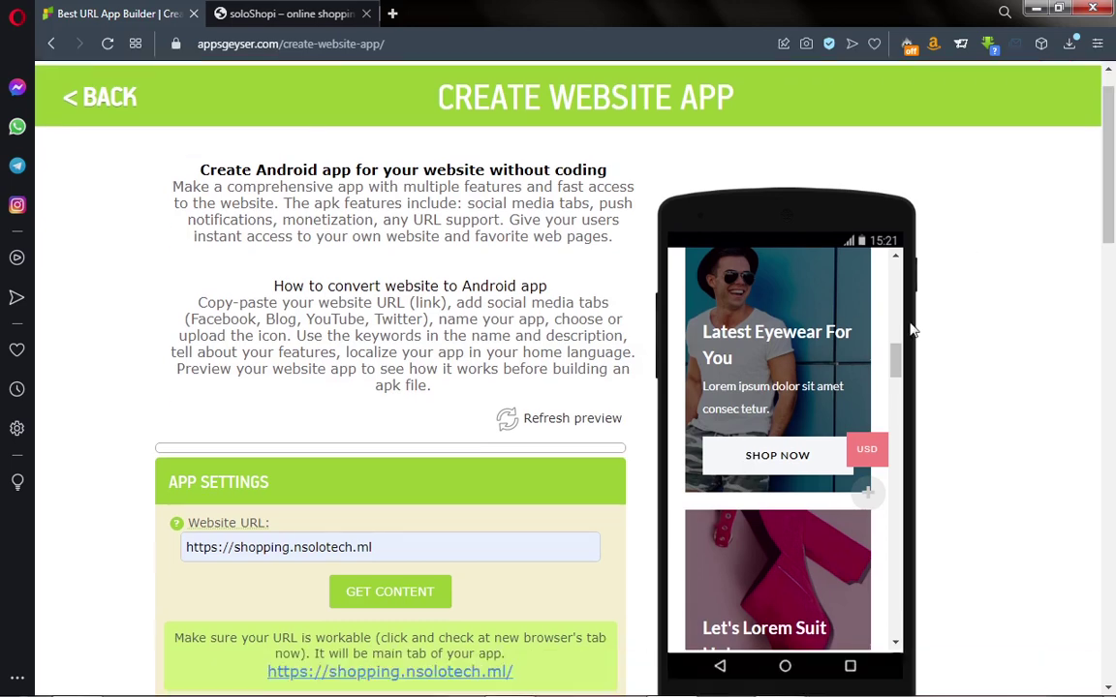
pyautogui.scroll(1, 859, 347)
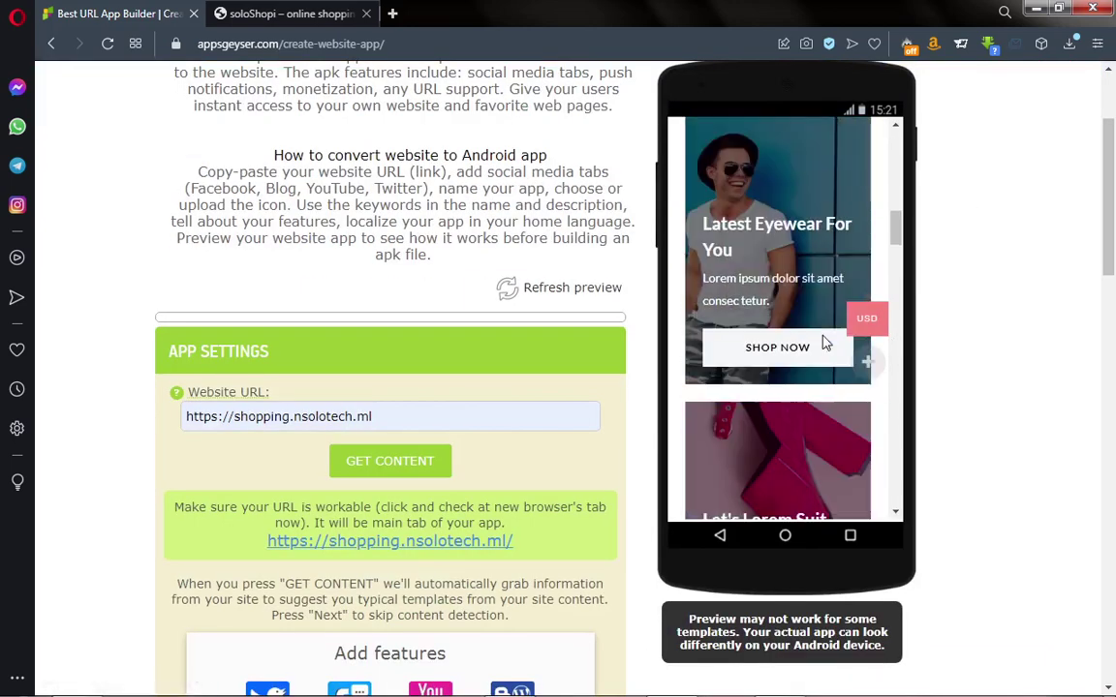
pyautogui.scroll(-15, 824, 343)
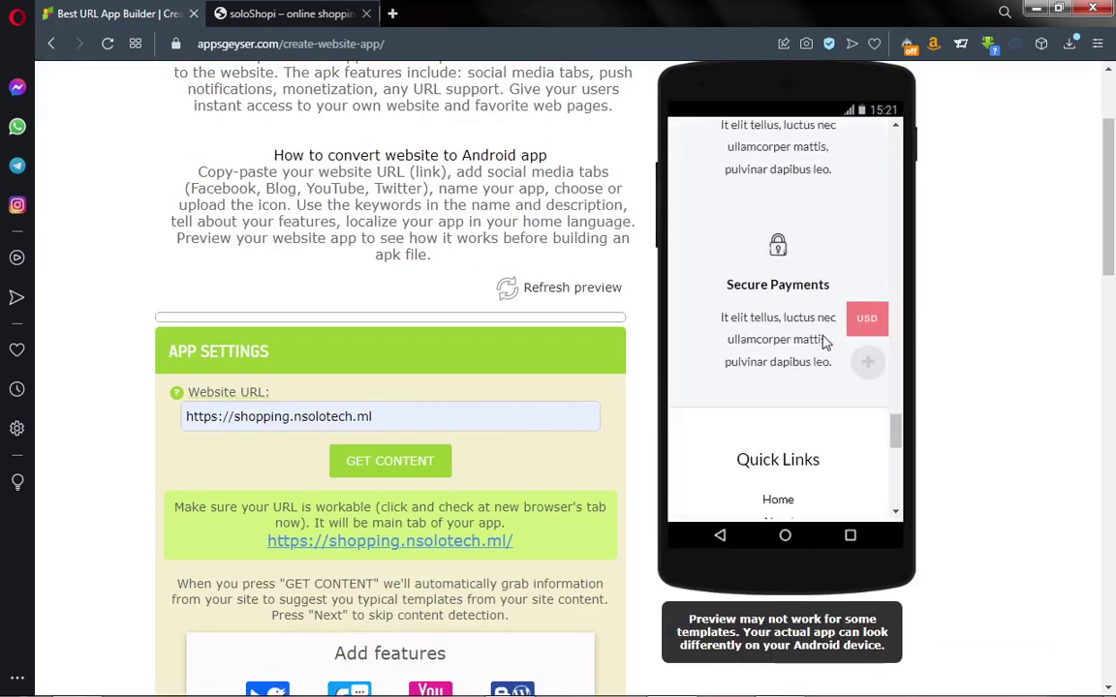
pyautogui.scroll(-3, 825, 342)
# Set the Blog feature's type to Wordpress blog and turn off using colors from the app theme
pyautogui.scroll(-4, 488, 527)
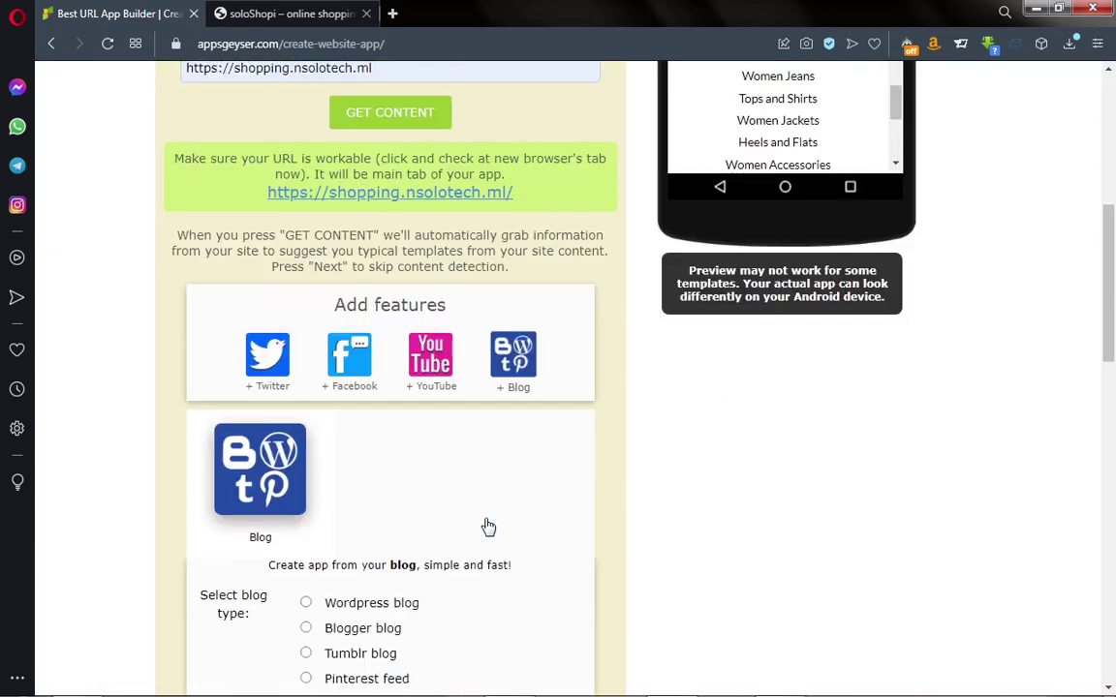
pyautogui.scroll(-2, 488, 527)
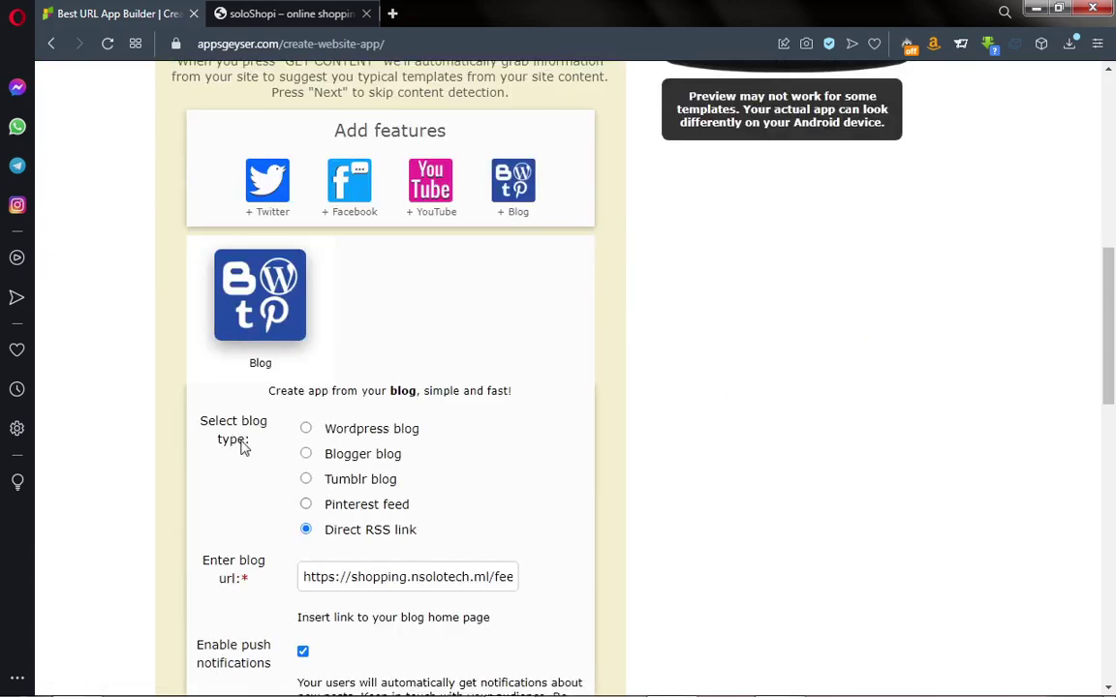
pyautogui.click(306, 429)
pyautogui.scroll(-3, 306, 429)
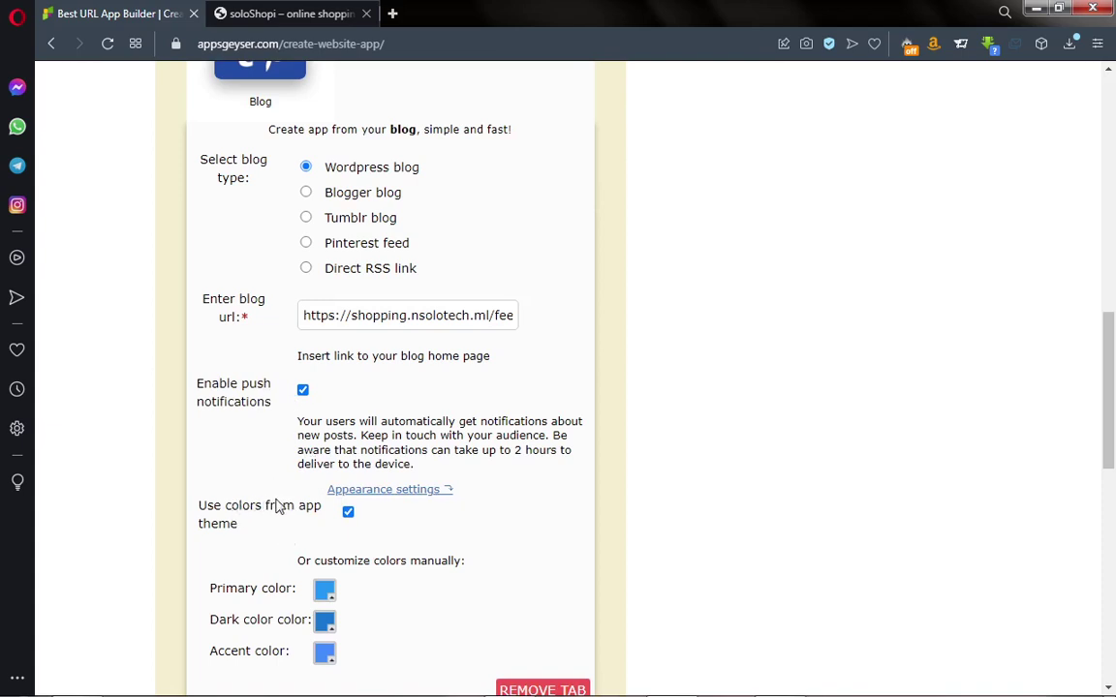
pyautogui.click(348, 514)
pyautogui.scroll(-3, 363, 521)
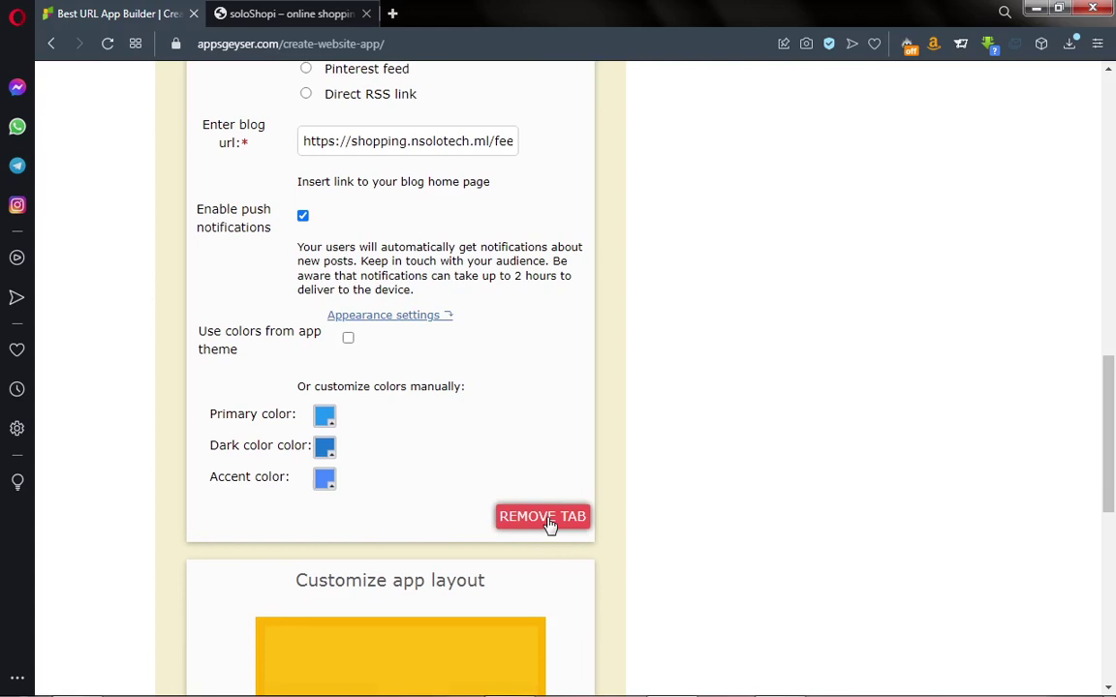
# Remove the Blog tab from the app and continue to the app name stage
pyautogui.click(542, 517)
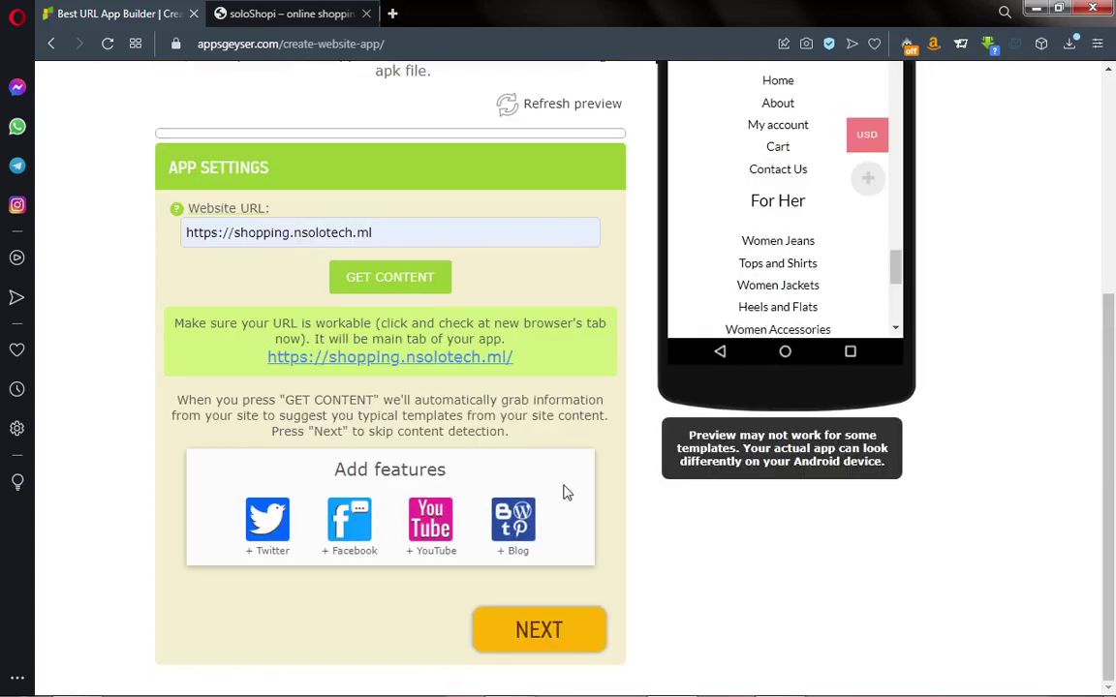
pyautogui.click(550, 635)
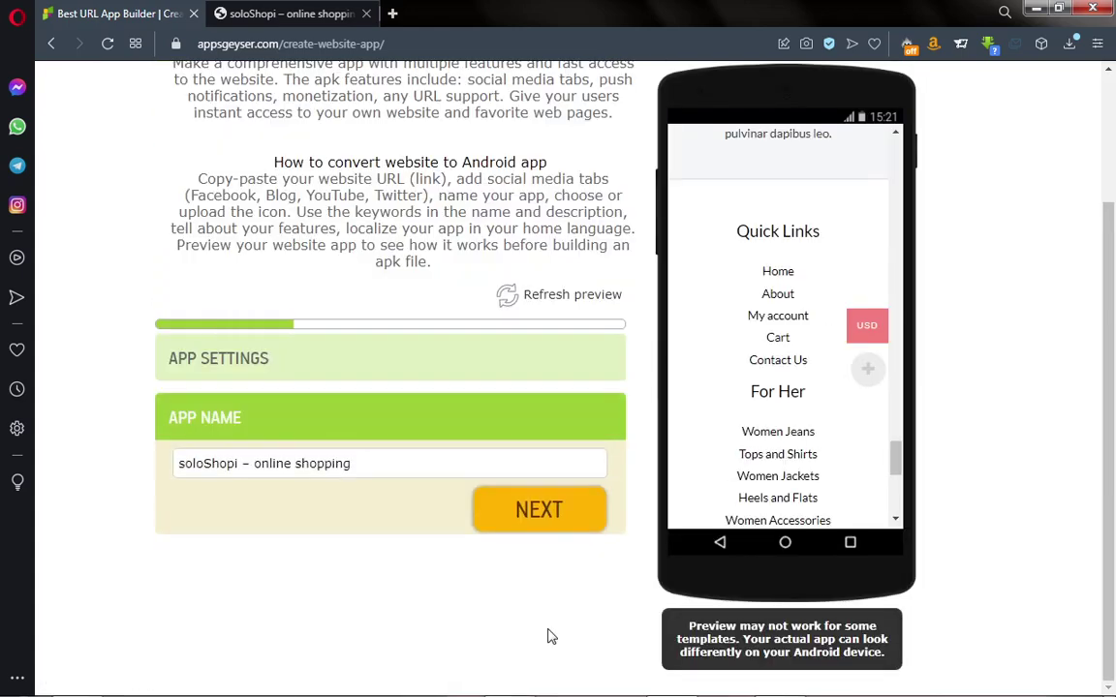
# Name the app SoloTech and continue to the icon settings
pyautogui.moveTo(374, 468); pyautogui.dragTo(175, 475)
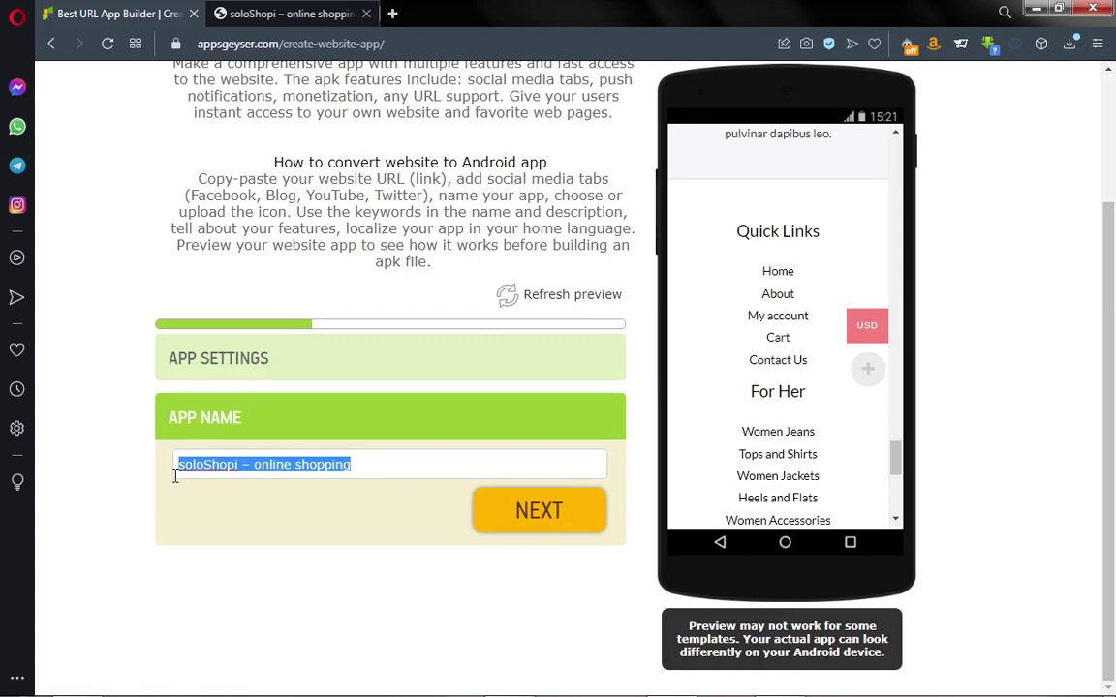
pyautogui.write('Sol')
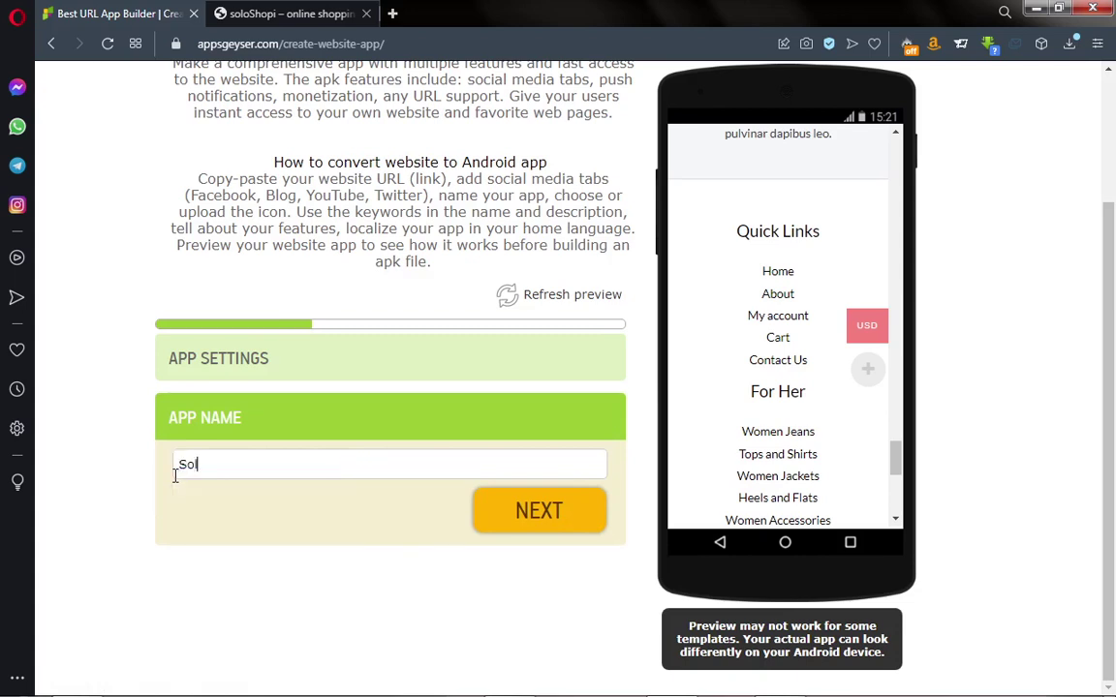
pyautogui.write('oTech')
pyautogui.click(524, 518)
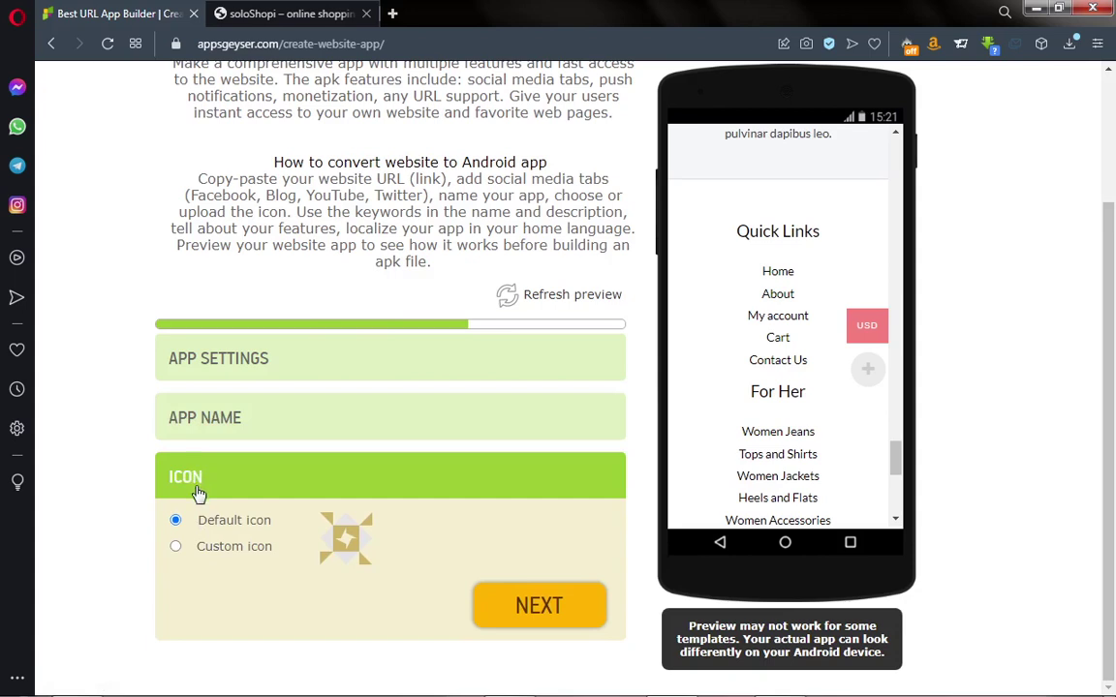
# Switch the app from the default icon to a custom icon
pyautogui.click(208, 552)
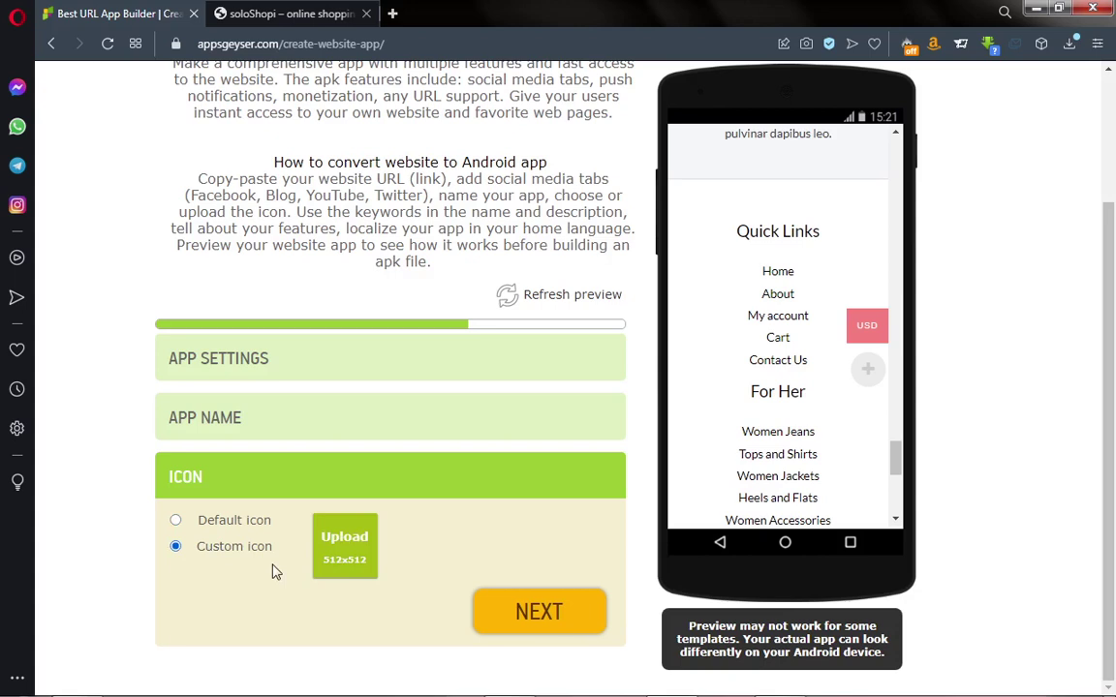
pyautogui.click(334, 559)
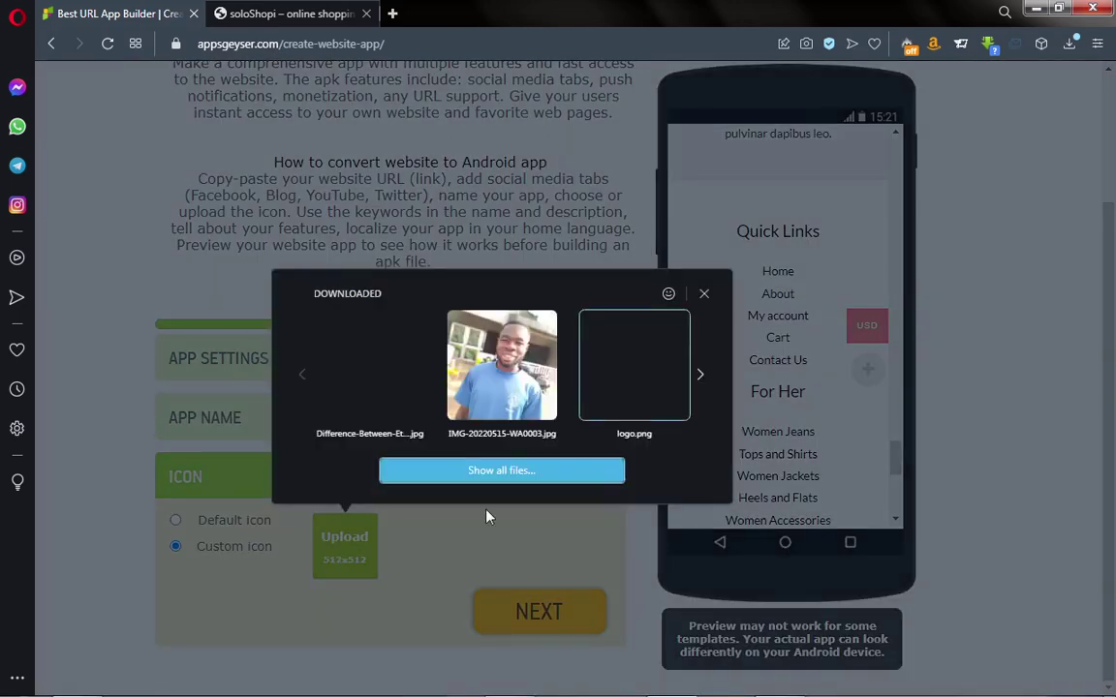
pyautogui.click(687, 384)
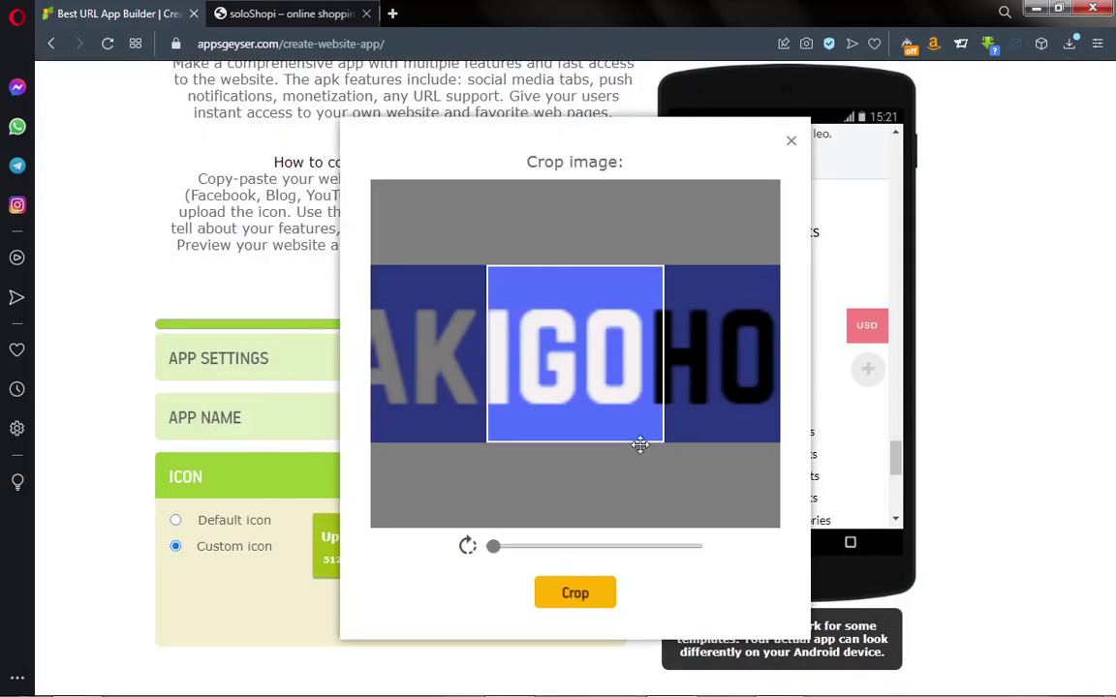
pyautogui.click(791, 141)
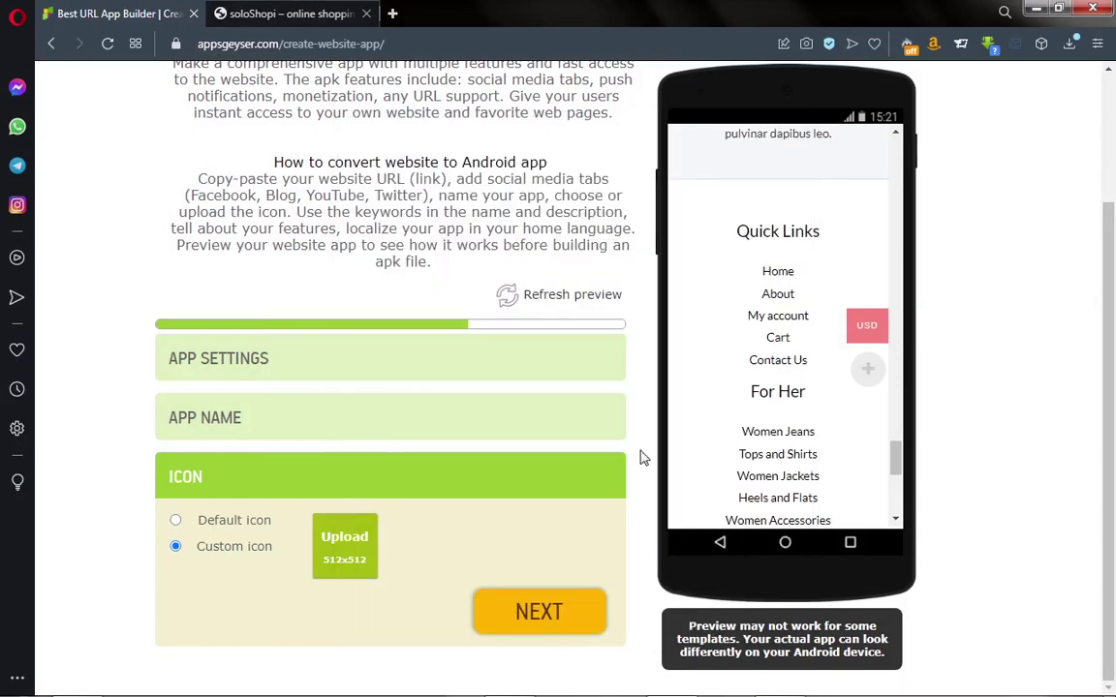
# Upload the downloaded ZD logo image ZDl.png as the custom app icon and crop it with the default frame
pyautogui.click(354, 557)
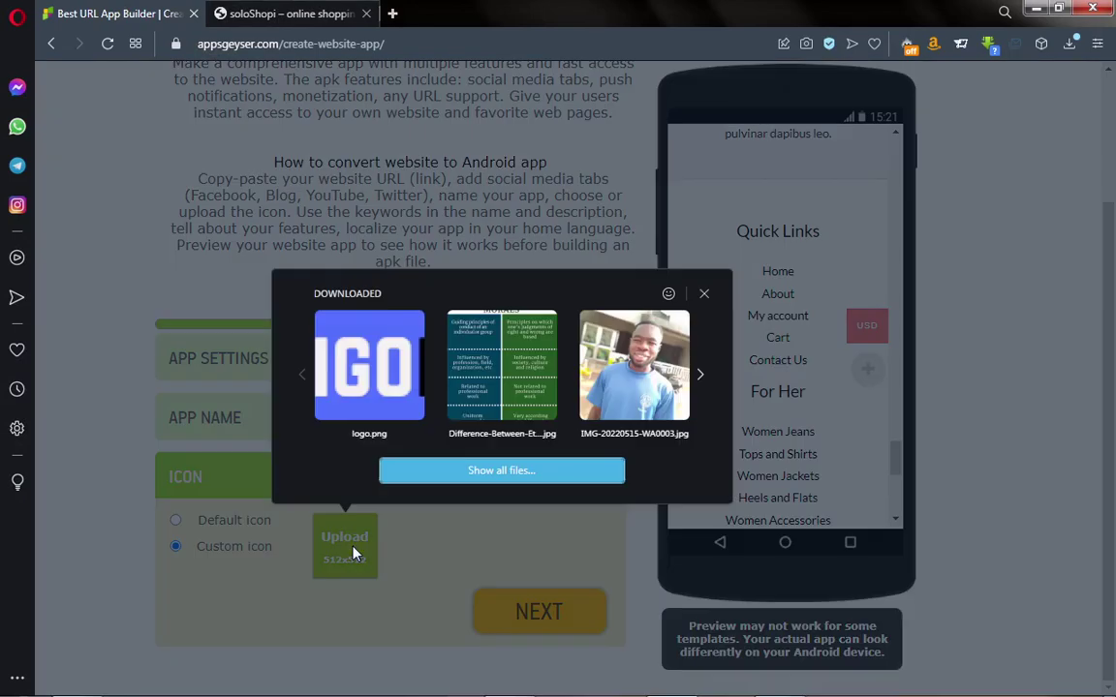
pyautogui.click(702, 379)
pyautogui.click(701, 377)
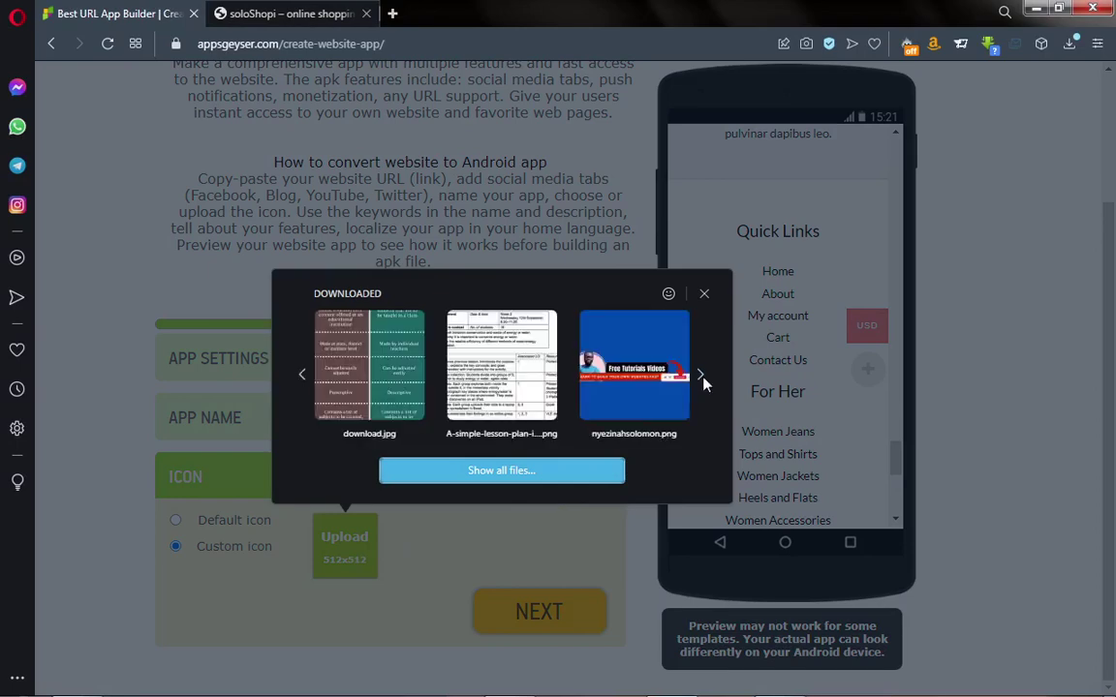
pyautogui.click(701, 377)
pyautogui.click(701, 377)
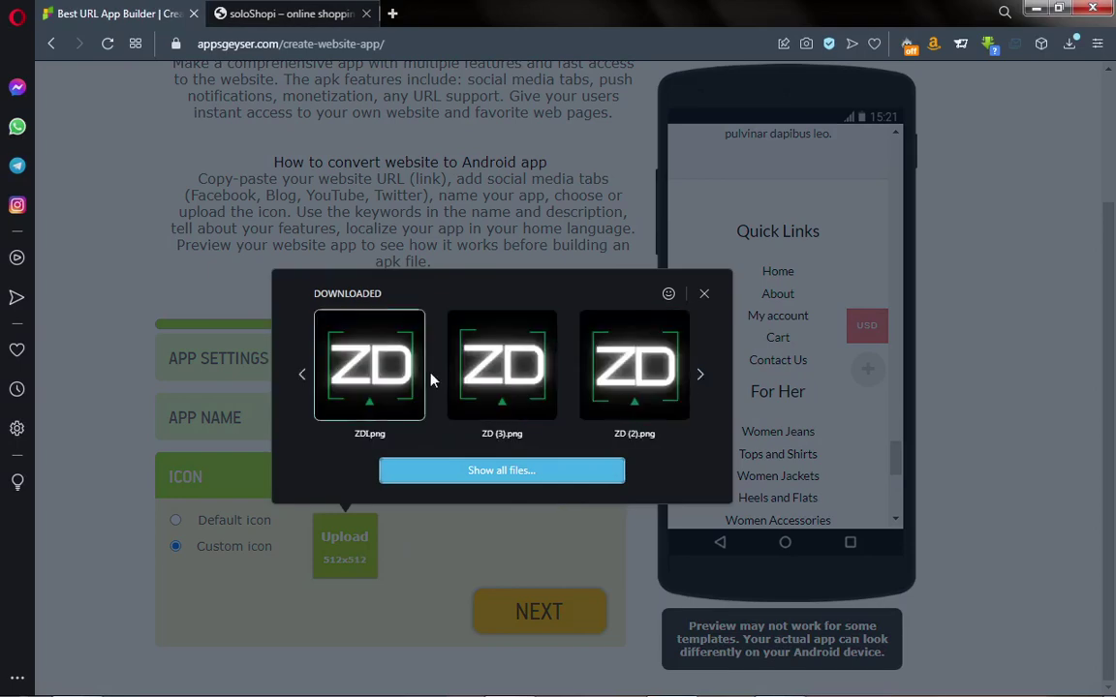
pyautogui.click(378, 380)
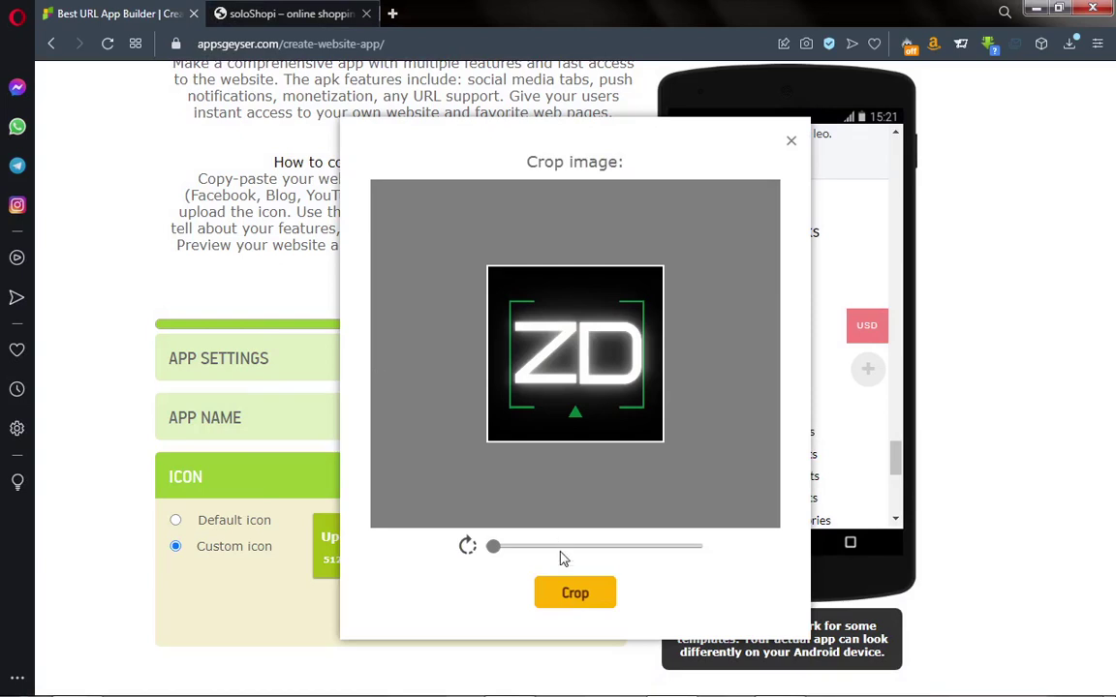
pyautogui.click(575, 593)
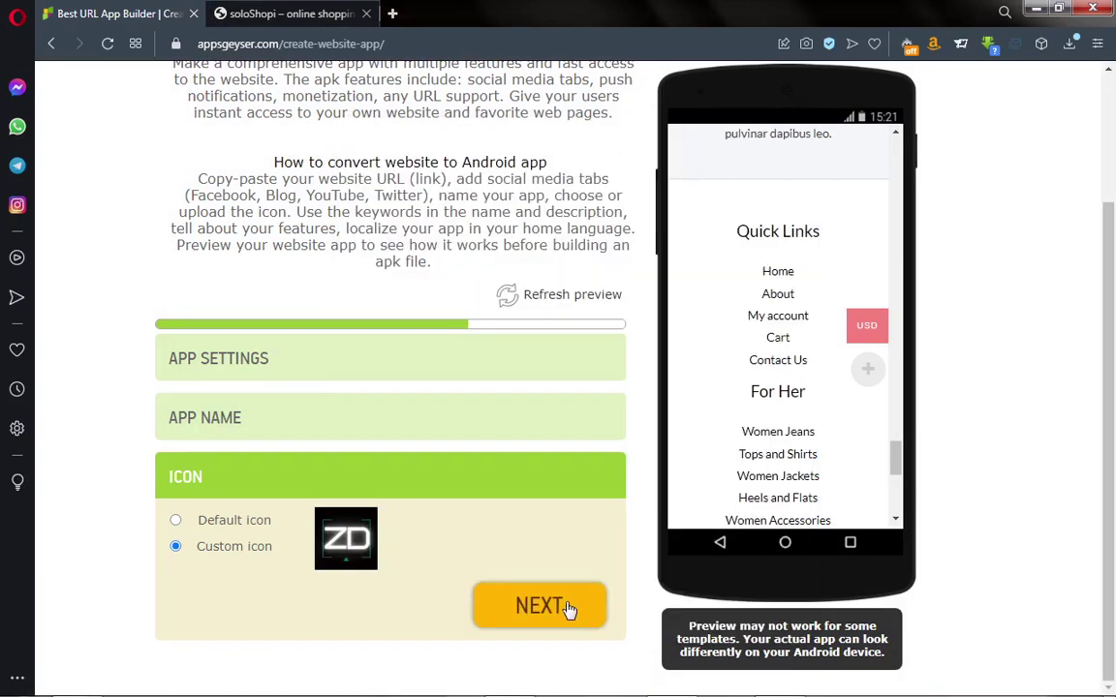
# Complete the icon stage, create the app, and open the download options for SoloTech
pyautogui.click(540, 610)
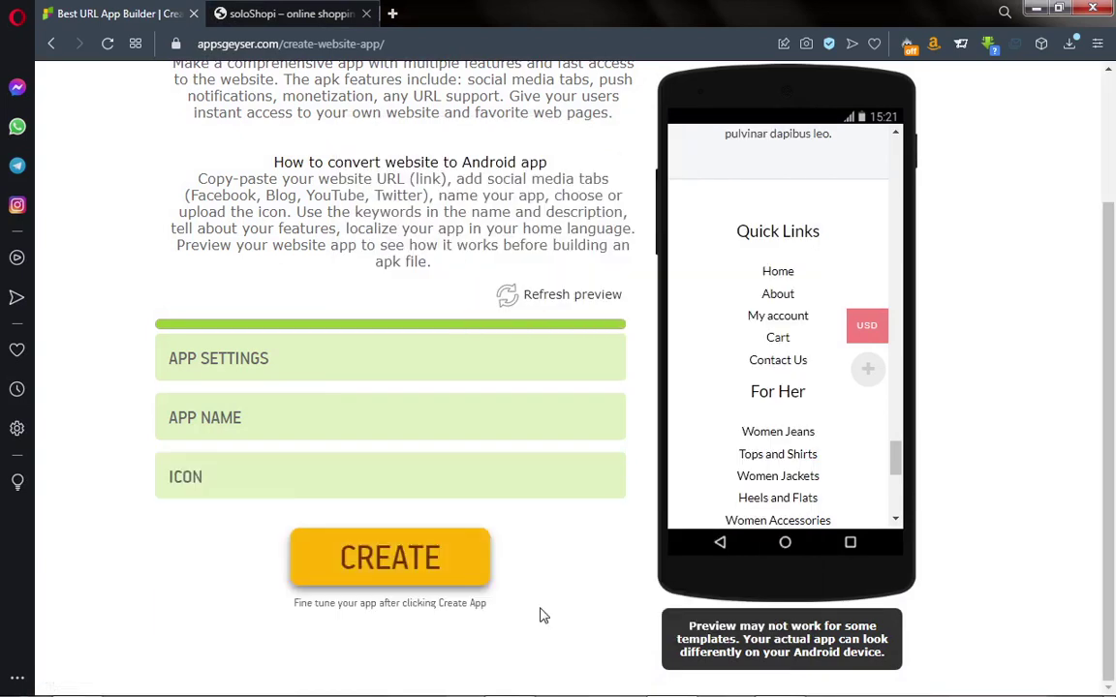
pyautogui.click(396, 565)
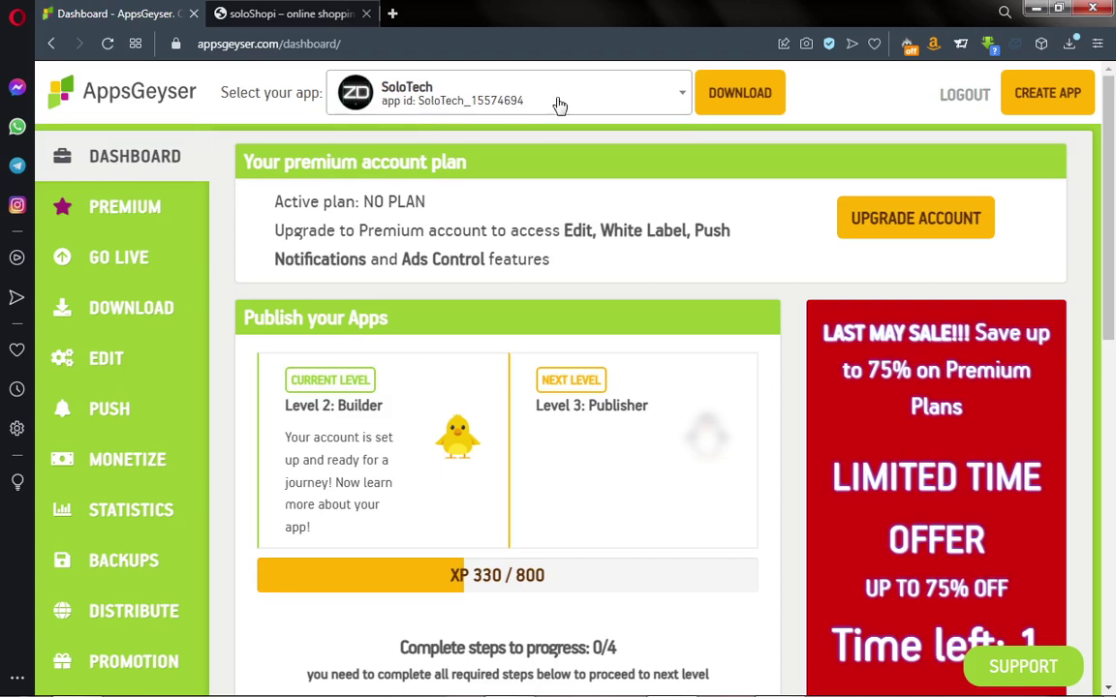
pyautogui.click(740, 109)
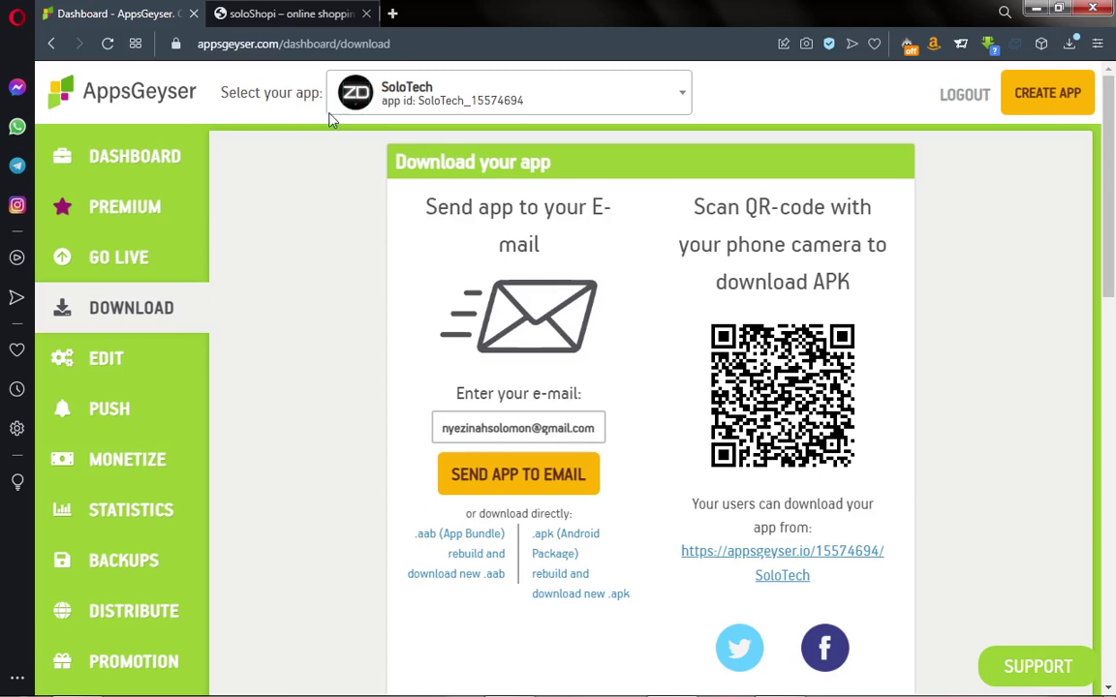
# Switch to the soloShopi website and view its home page from Featured Products up to the summer offers banner
pyautogui.click(302, 19)
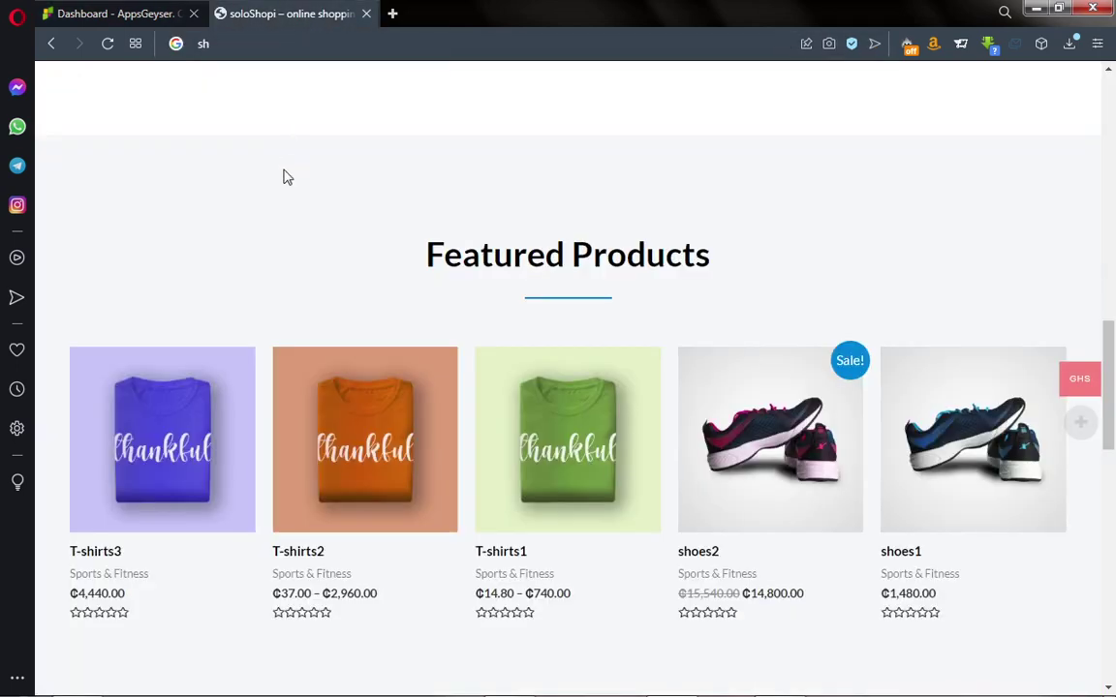
pyautogui.scroll(3, 284, 177)
pyautogui.scroll(10, 277, 176)
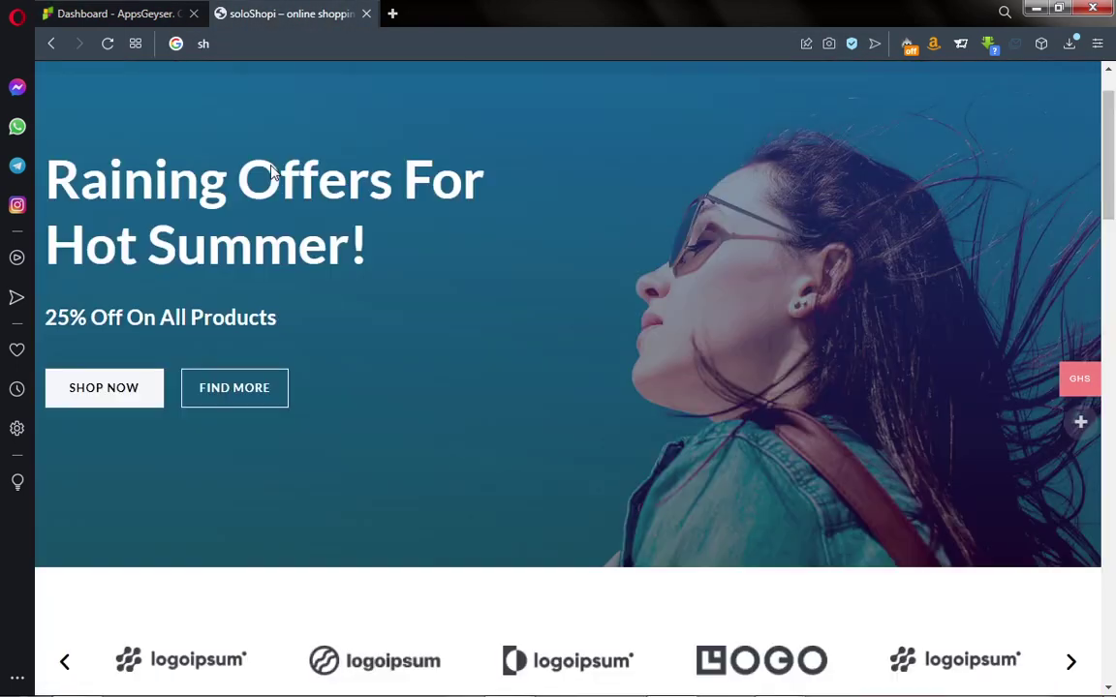